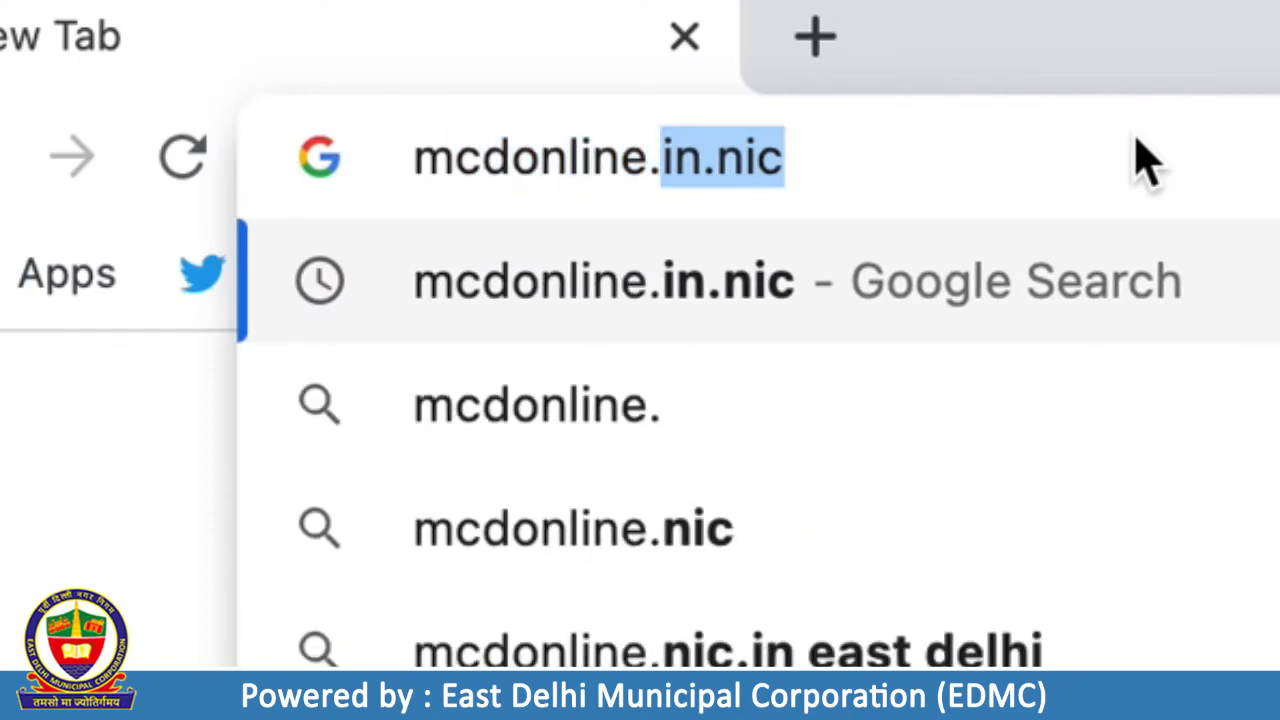
Step: Load mcdonline.nic.in and reach the Property Tax citizen login via EDMC Online Services
text(nic)
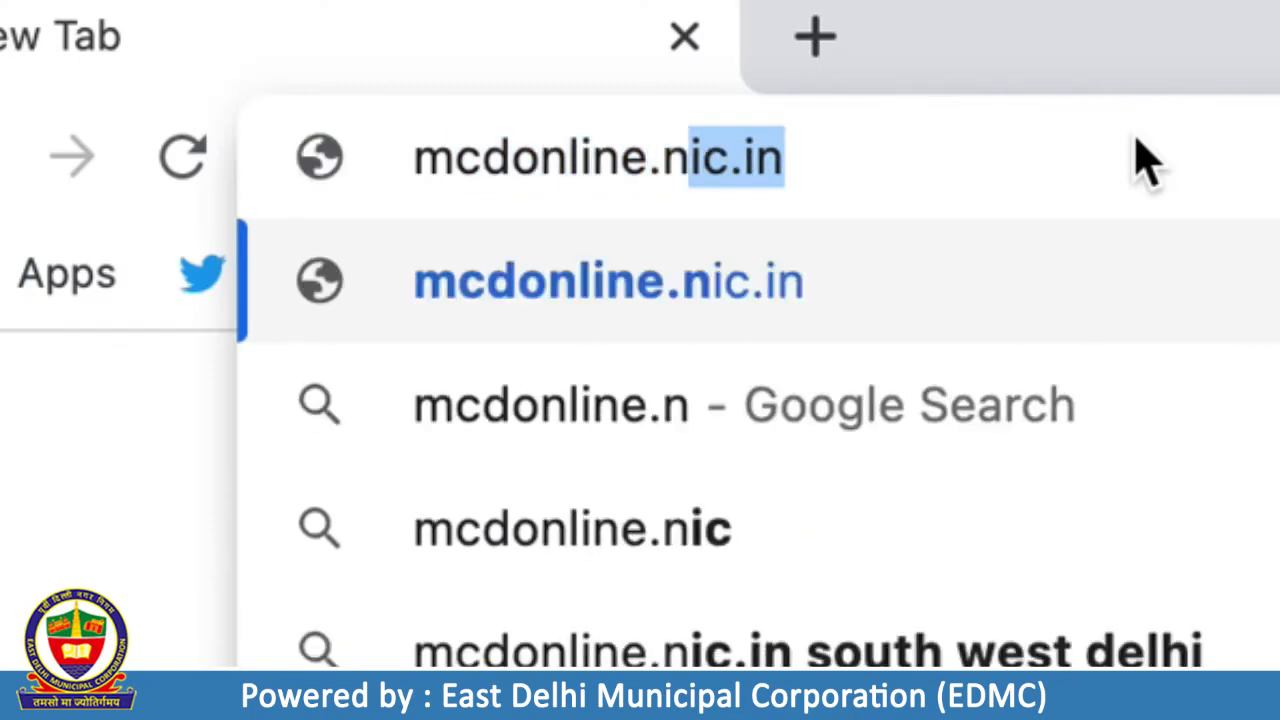
text(.in)
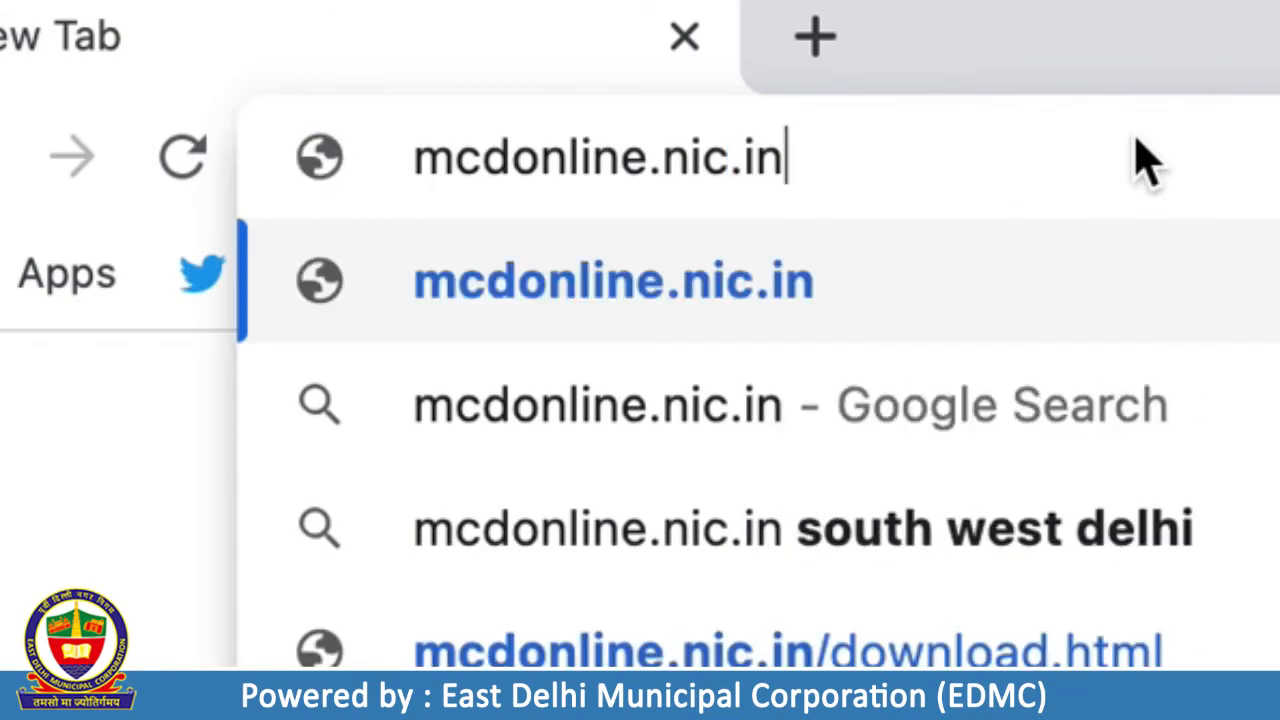
key(Return)
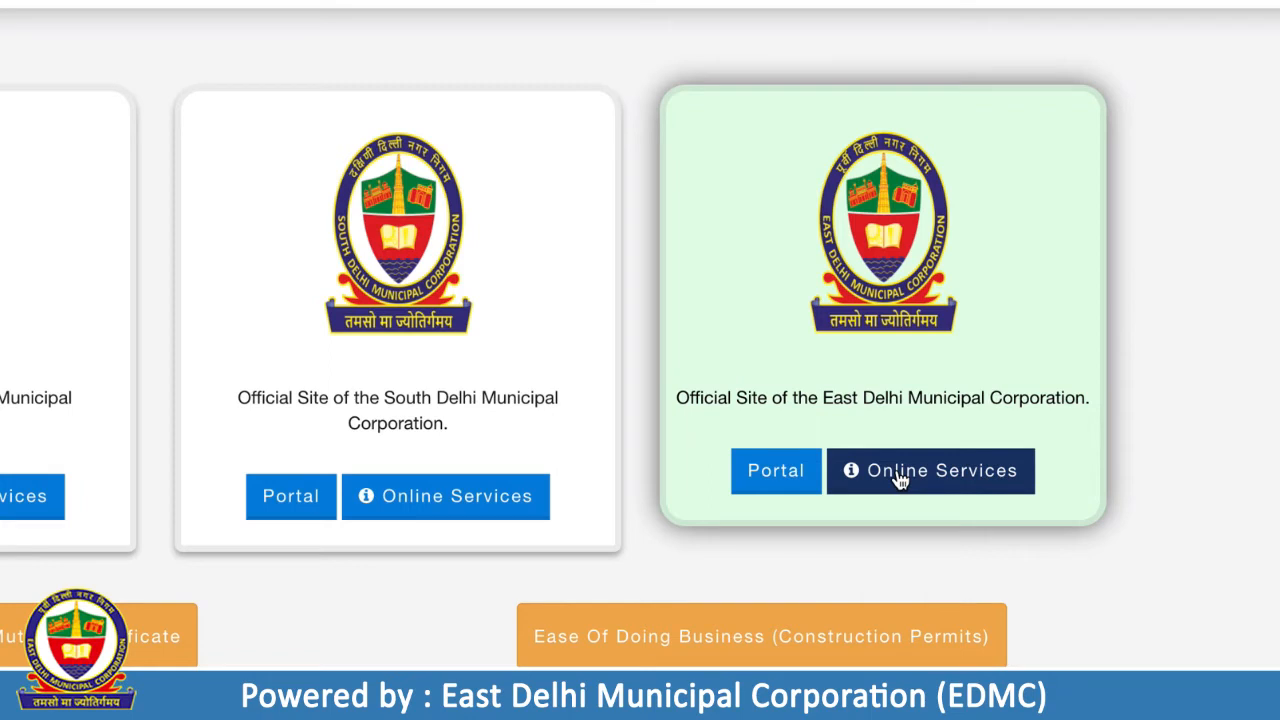
click(897, 480)
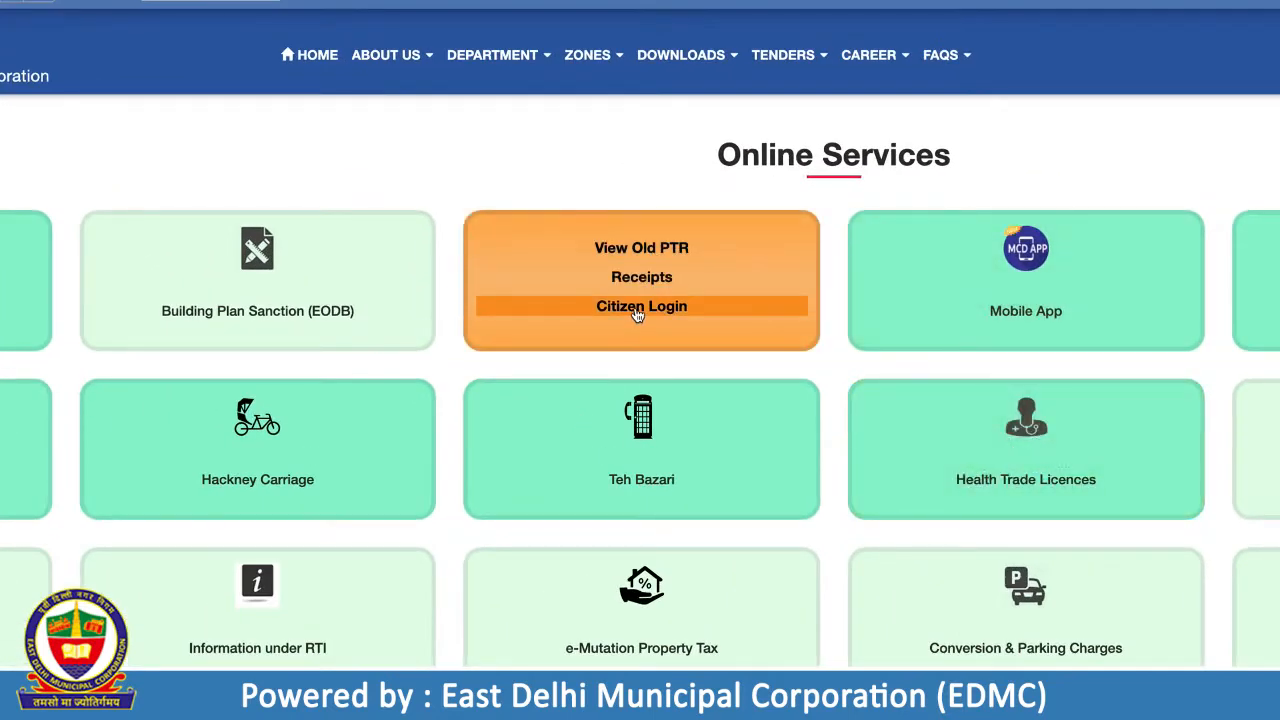
click(637, 314)
Step: Log in with the registered mobile number and OTP, then go to new user registration
click(509, 290)
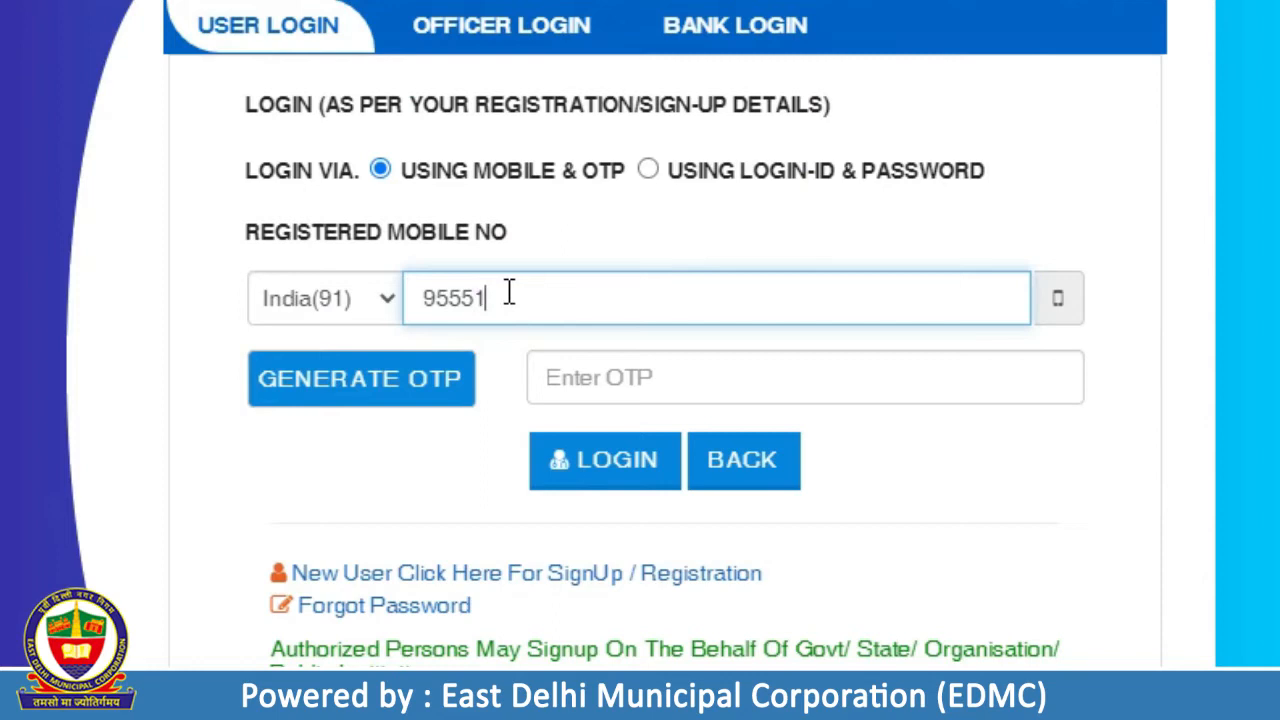
click(594, 376)
text(****)
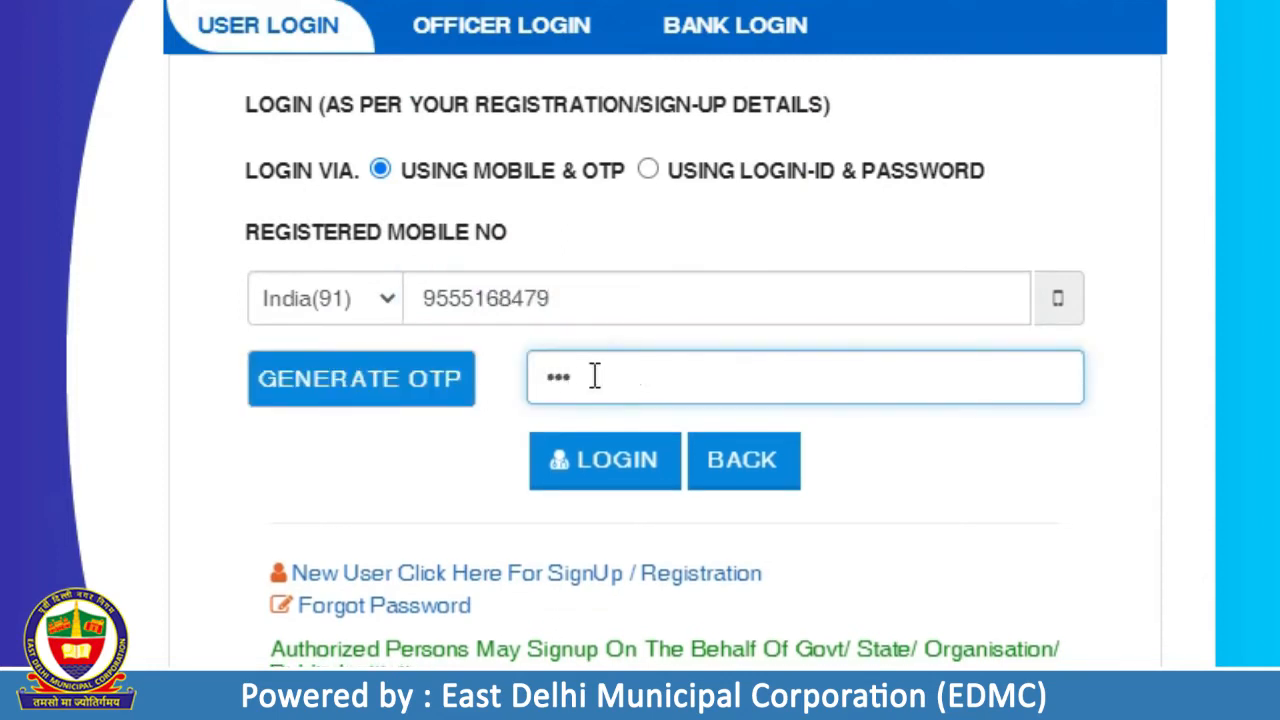
text(**)
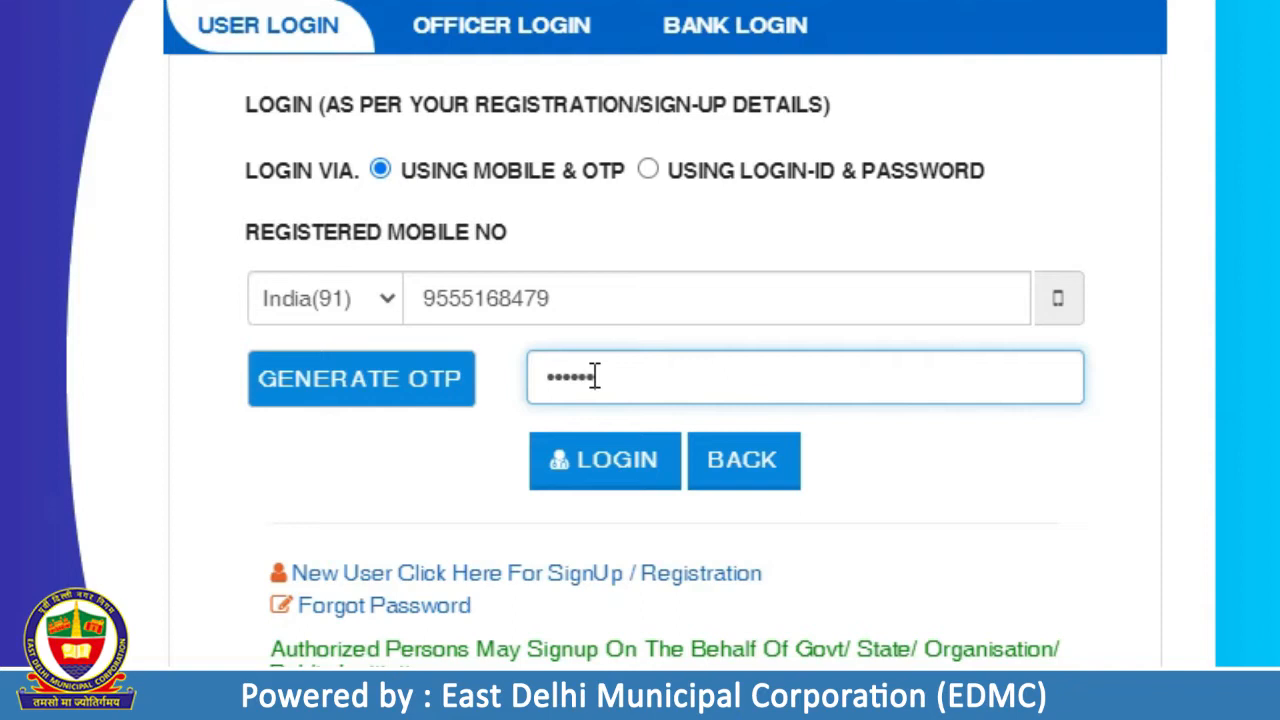
click(617, 466)
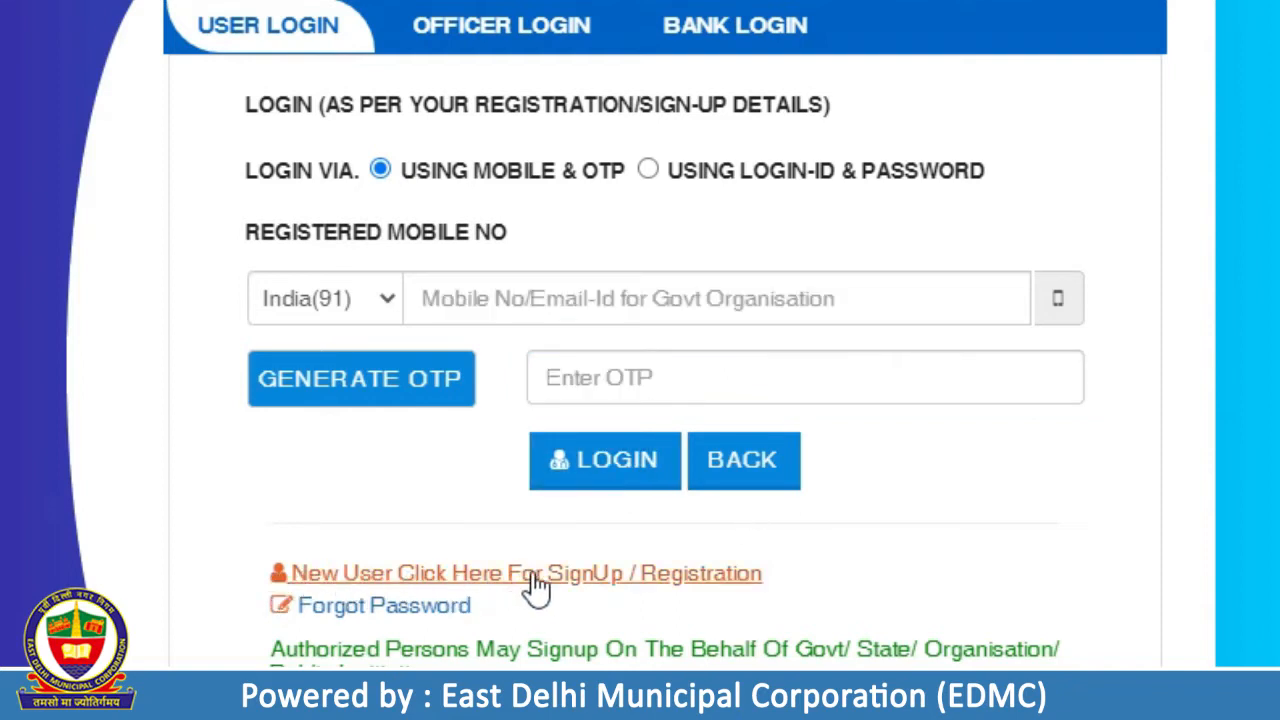
click(612, 580)
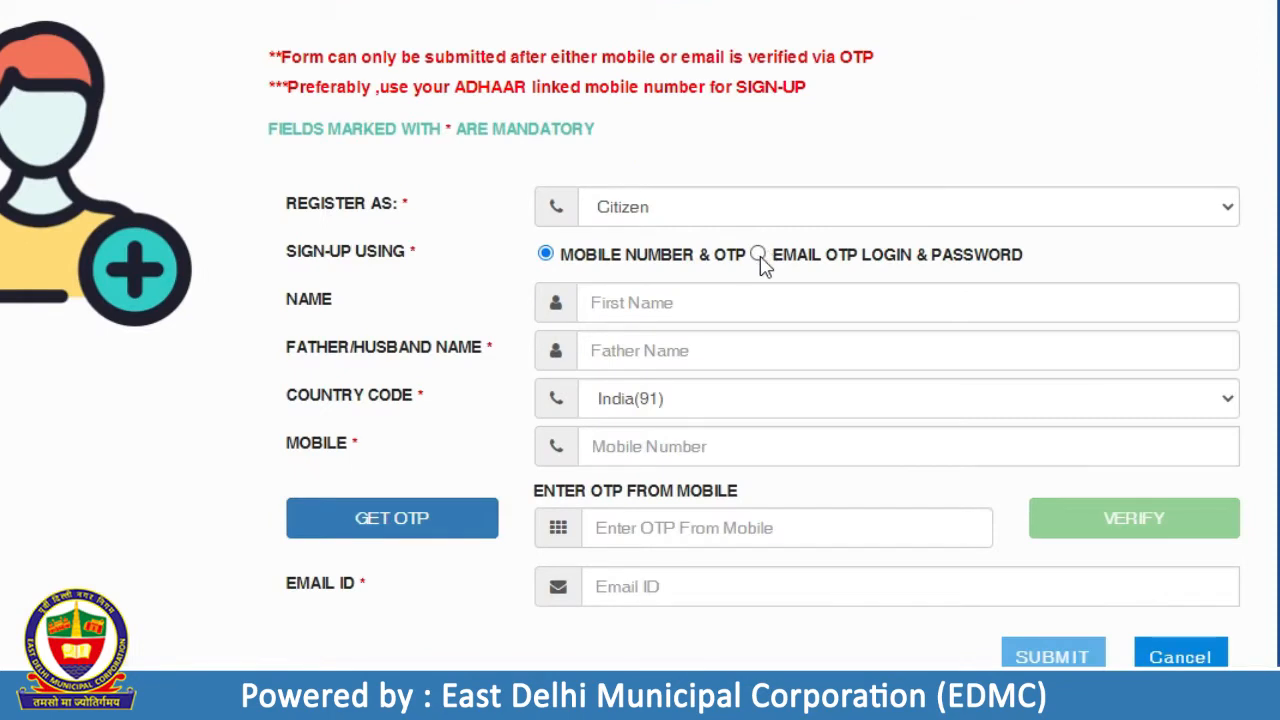
Step: Try the Email OTP sign-up option, then switch back to Mobile Number & OTP
click(759, 256)
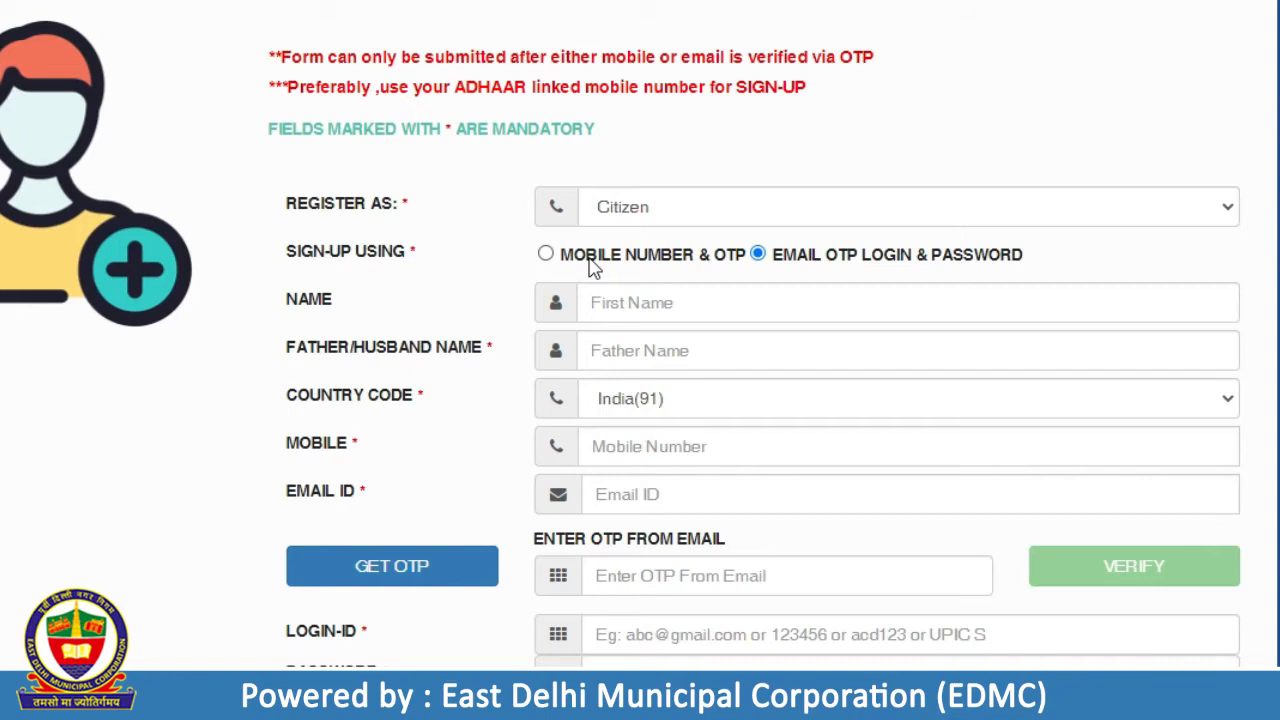
click(590, 258)
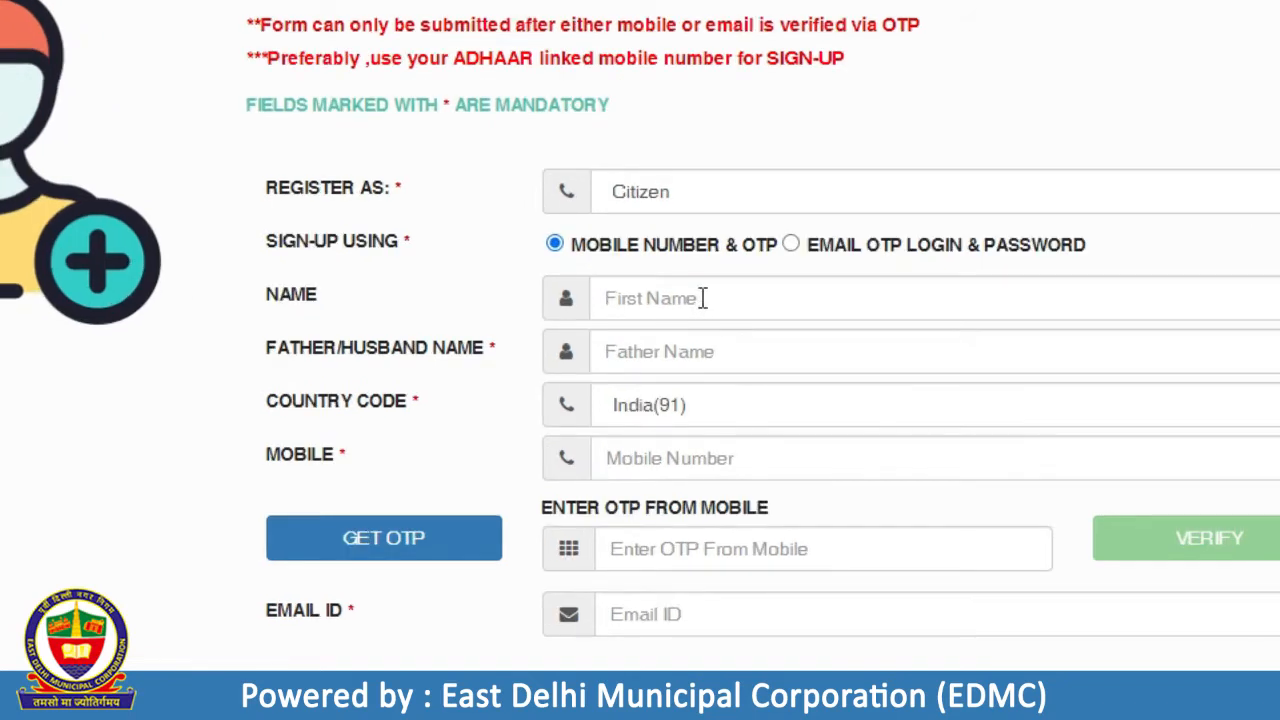
Step: Fill in the applicant's name, father's name and mobile number on the sign-up form
click(703, 298)
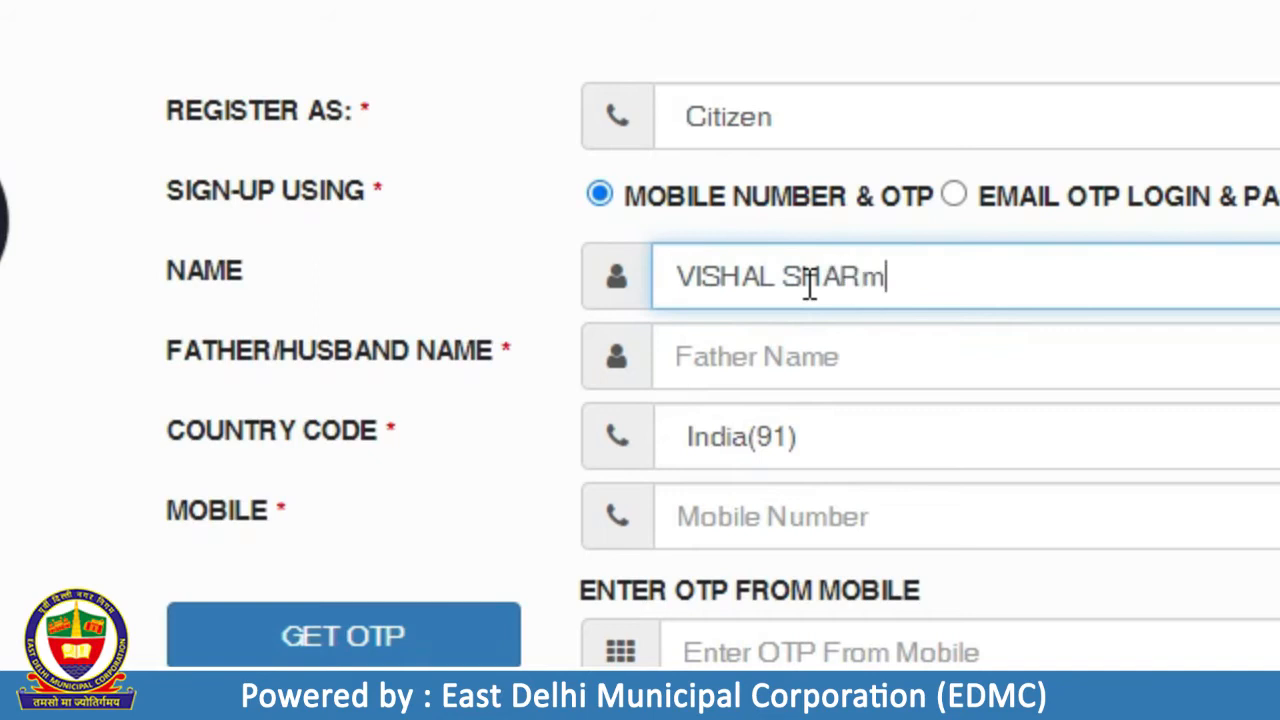
click(823, 352)
click(824, 524)
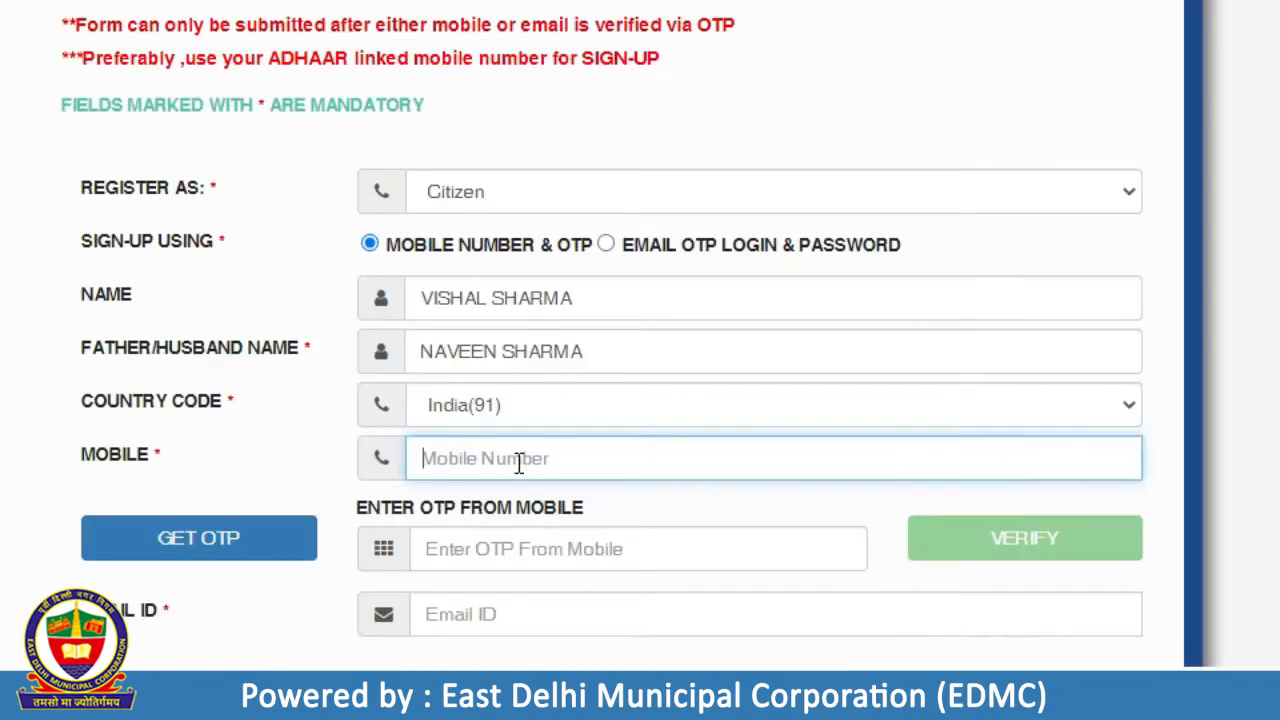
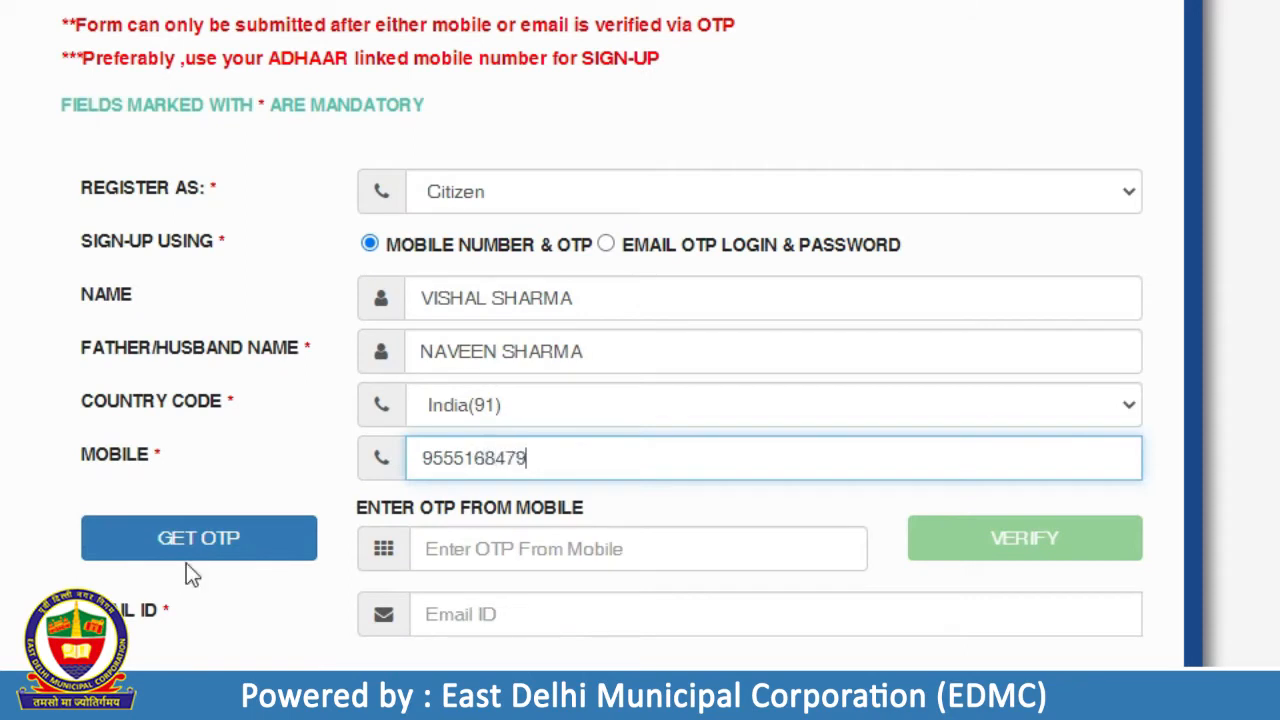
Step: Request the mobile OTP, enter the received code, and type the applicant's e-mail address
click(190, 553)
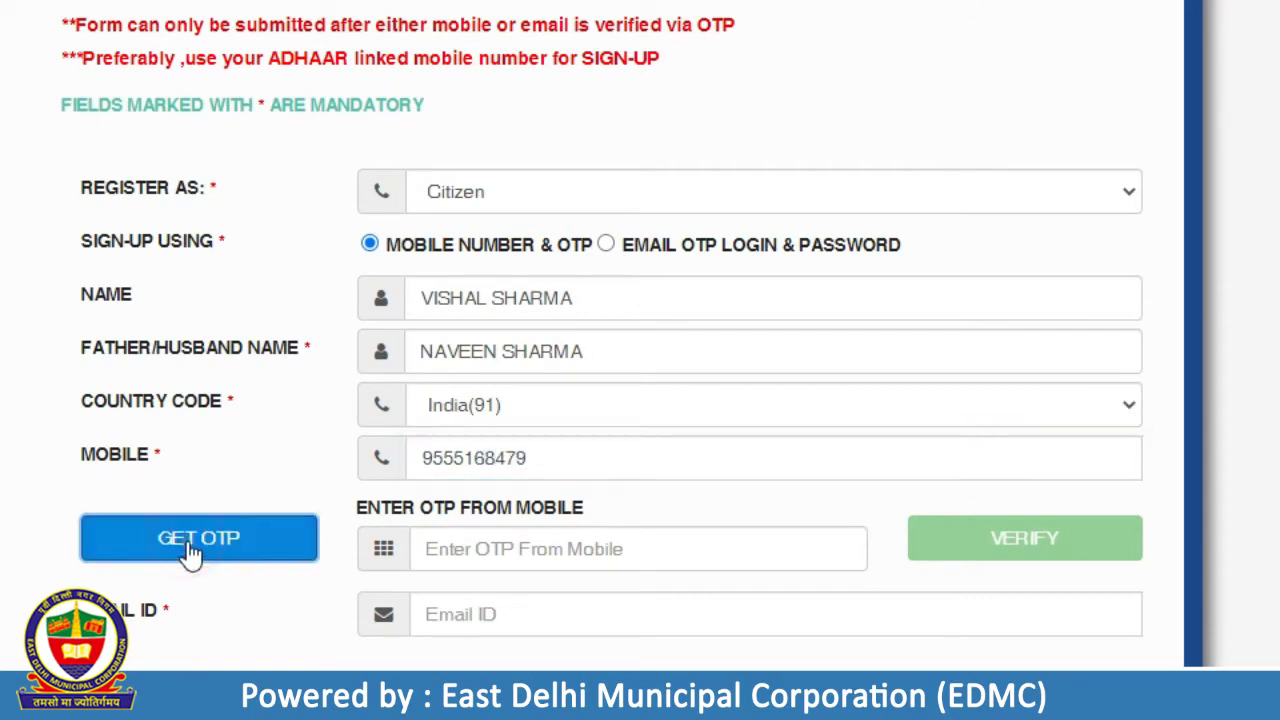
click(466, 546)
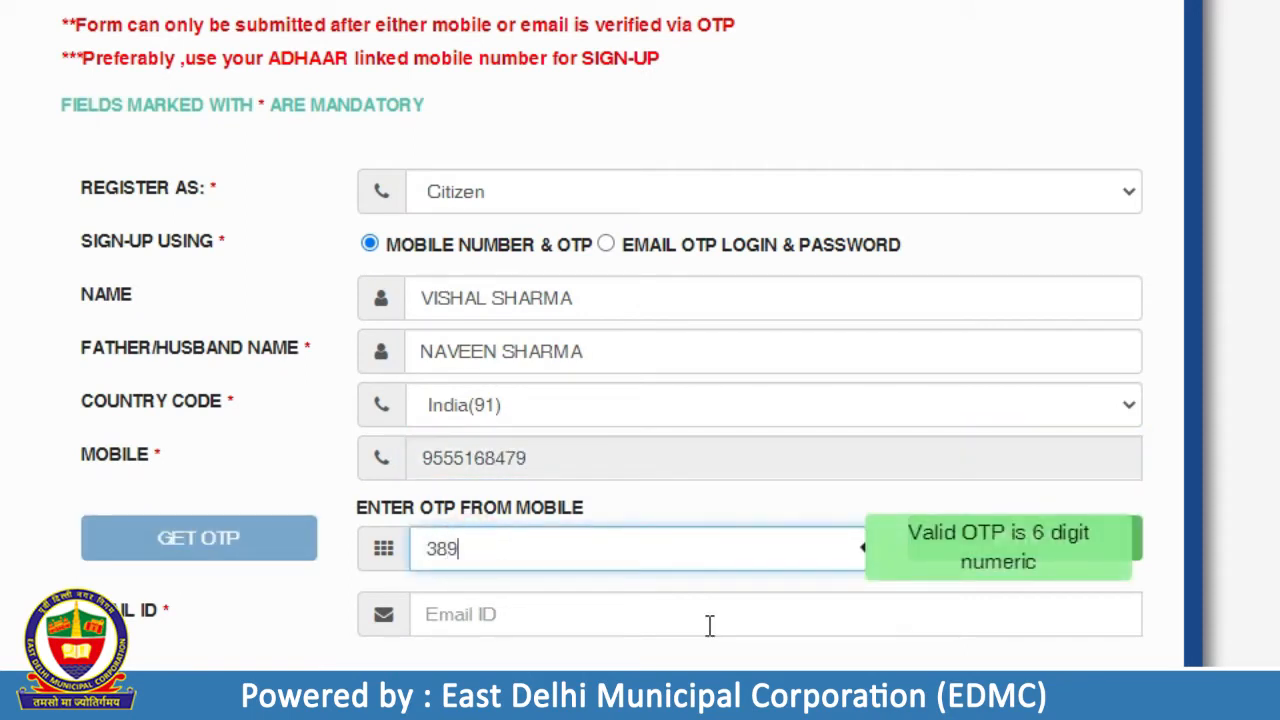
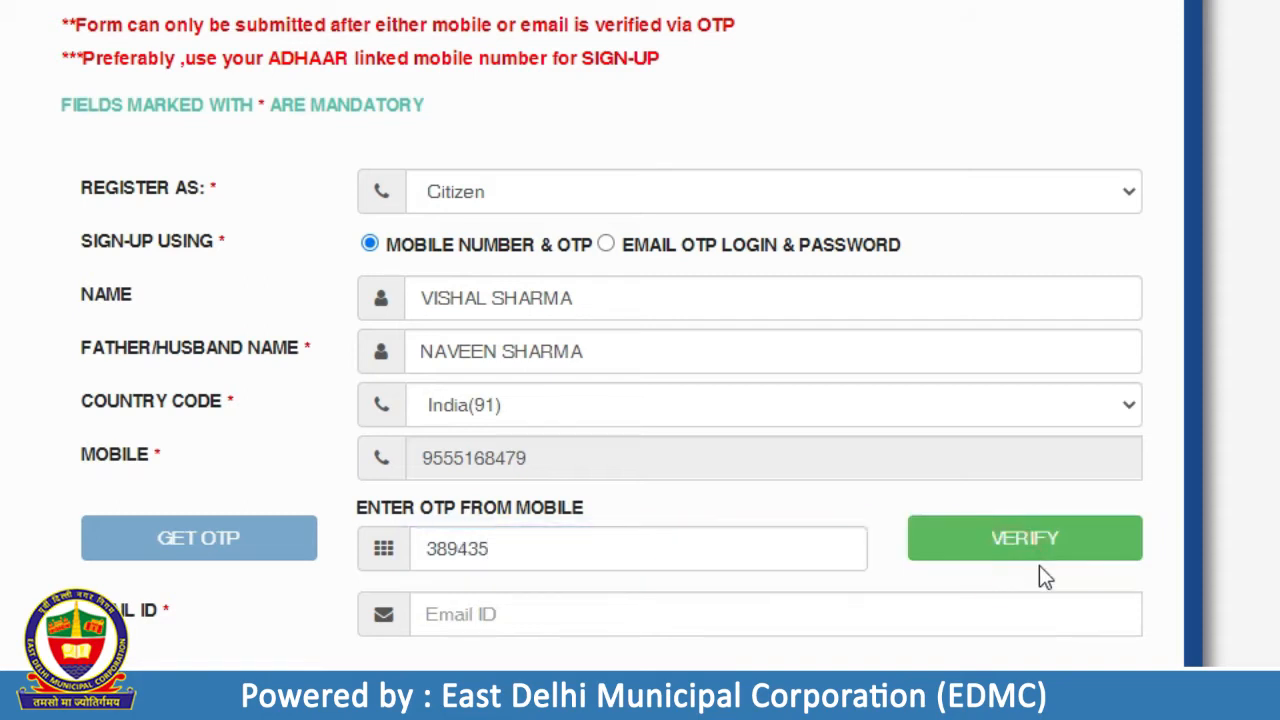
scroll(773, 533, down, 1)
click(534, 551)
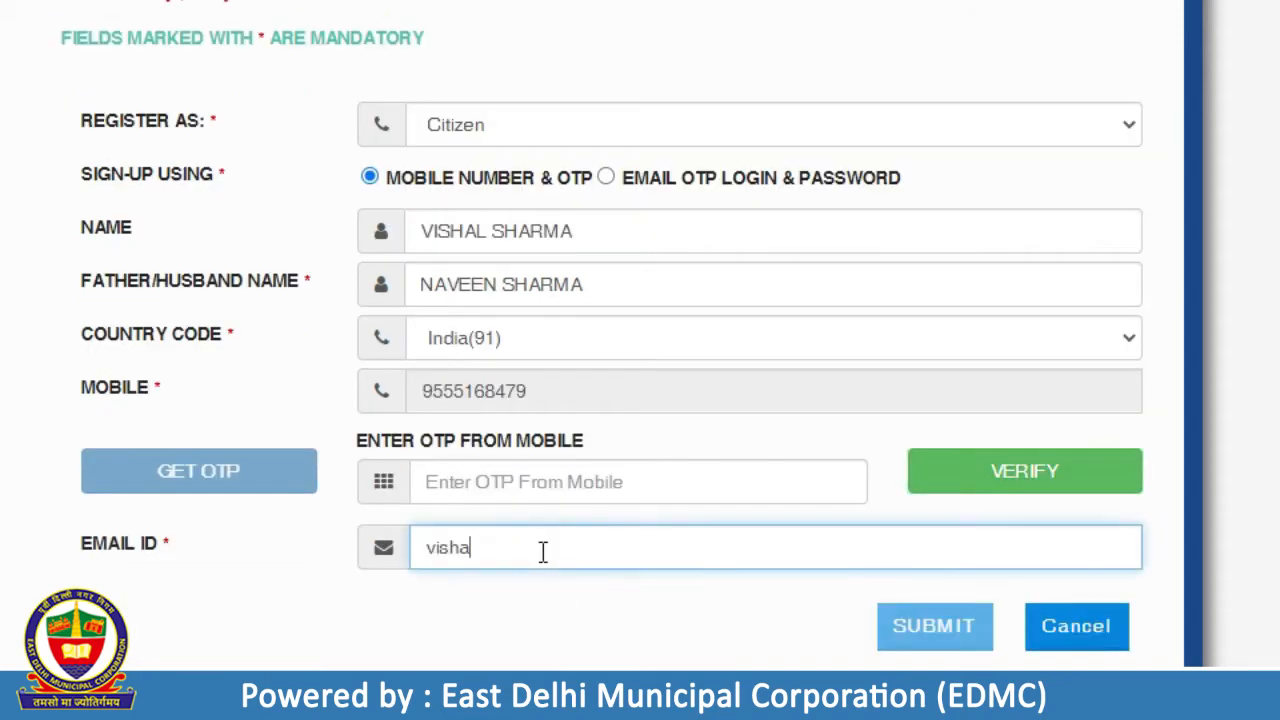
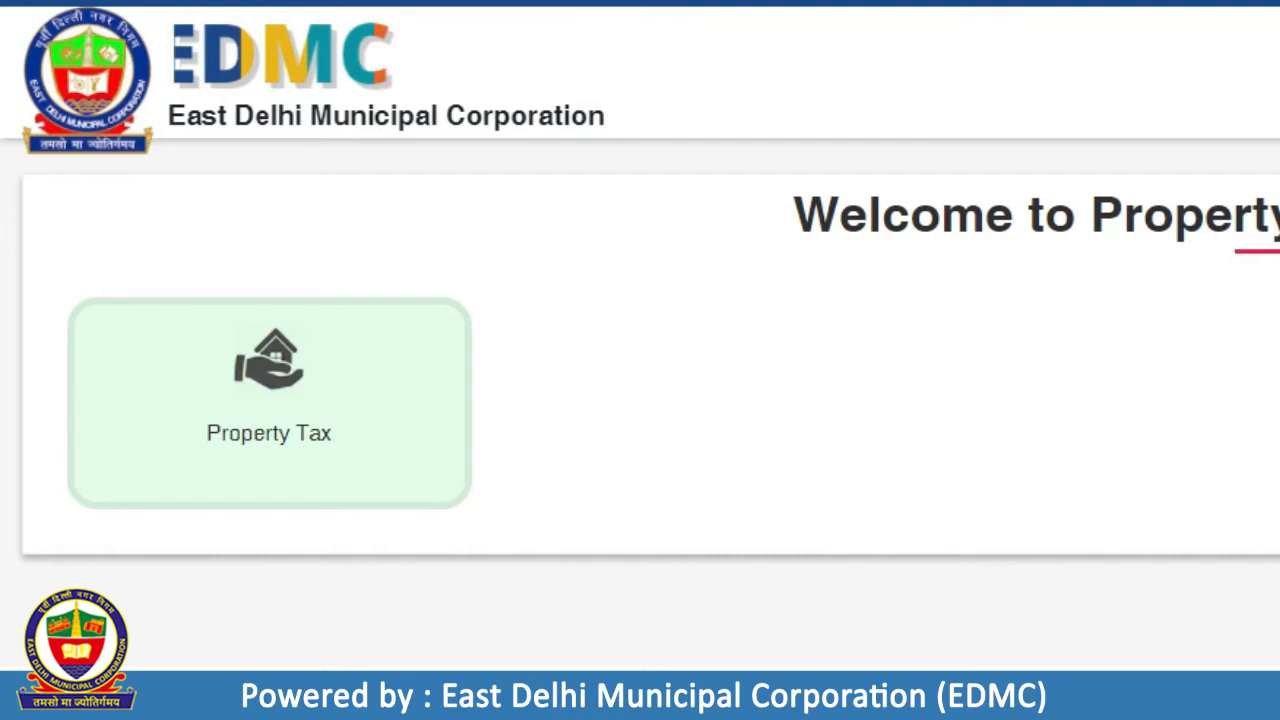
Step: Go to Property Tax services and open Search Property On UPIC
click(303, 400)
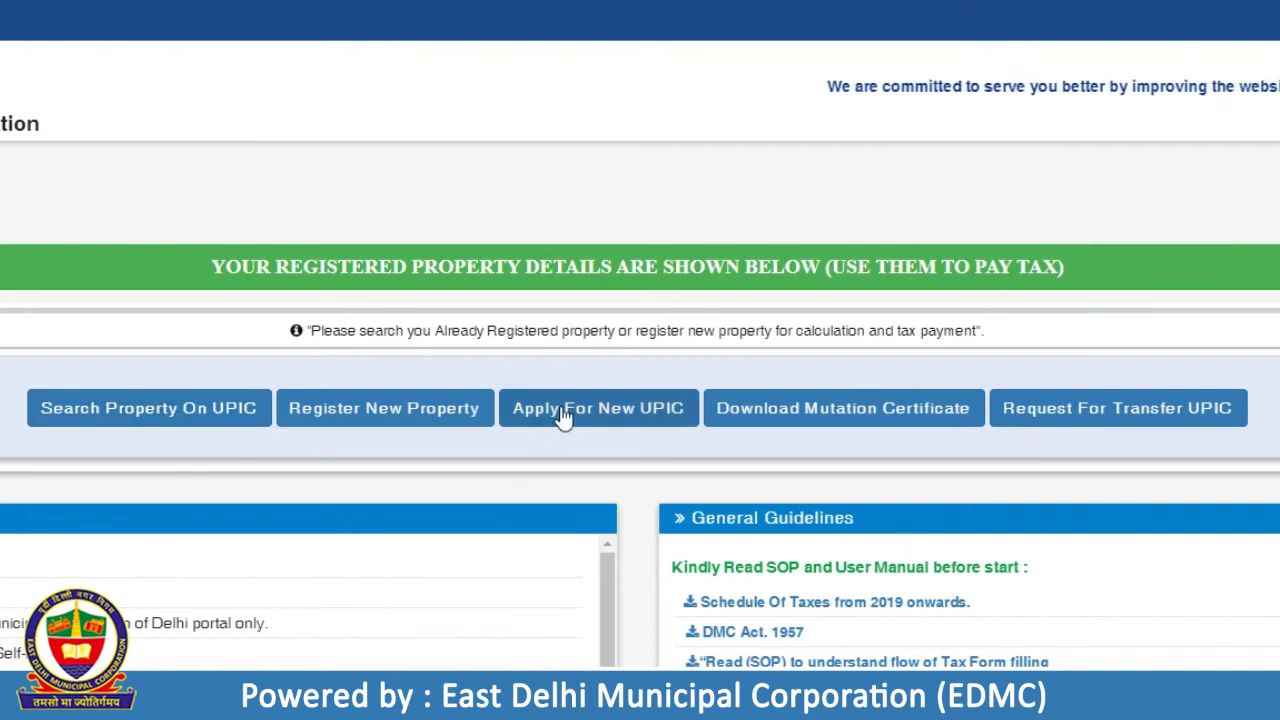
click(164, 411)
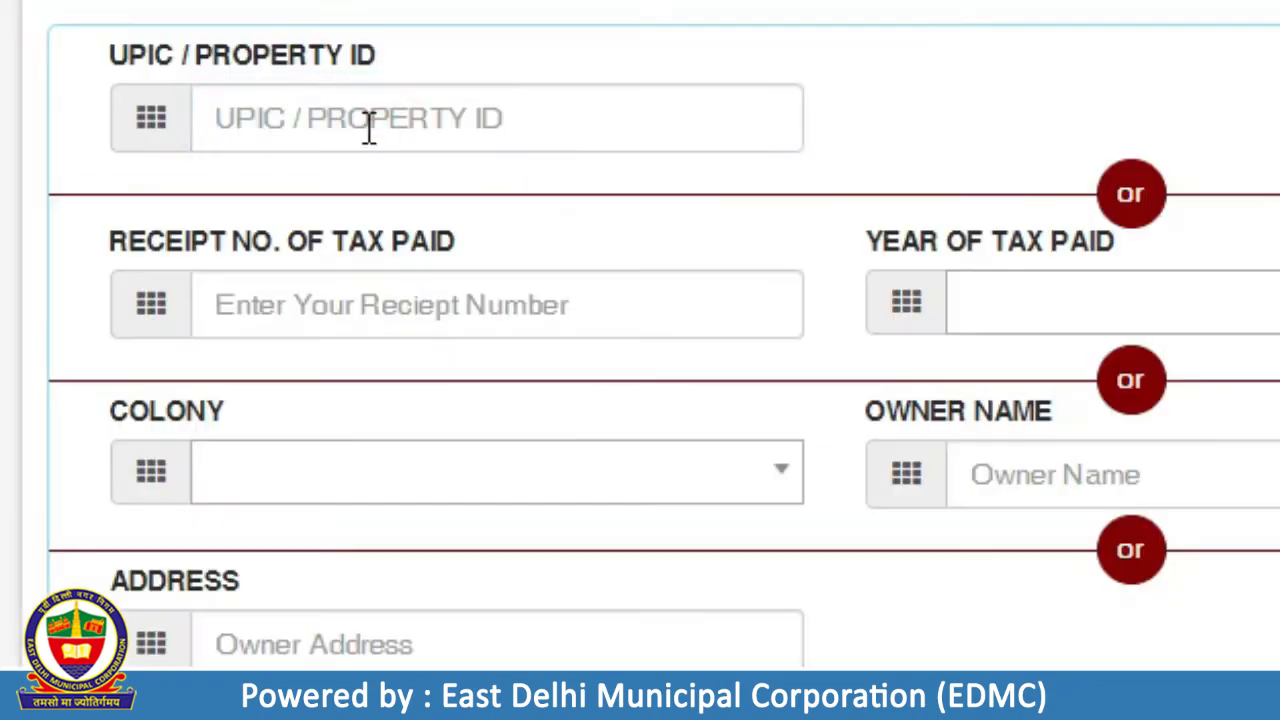
Step: Search for the property by its UPIC / property ID, then reset for a receipt-number search
click(209, 141)
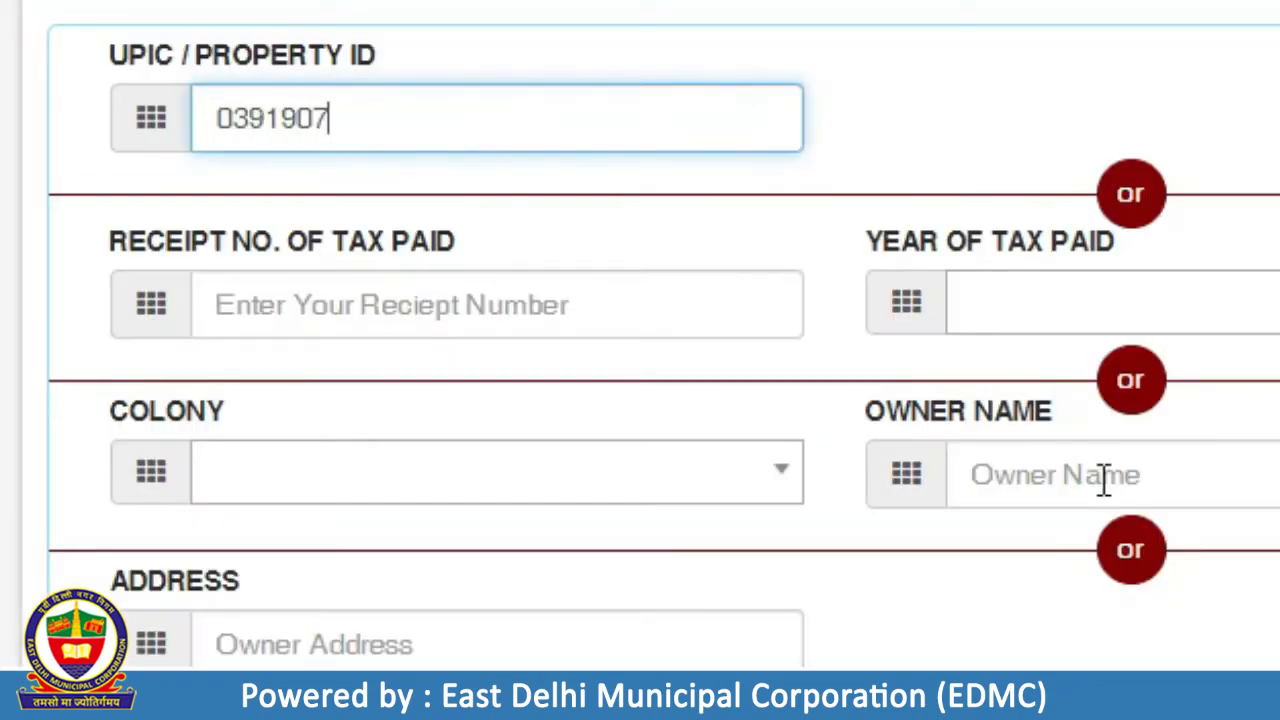
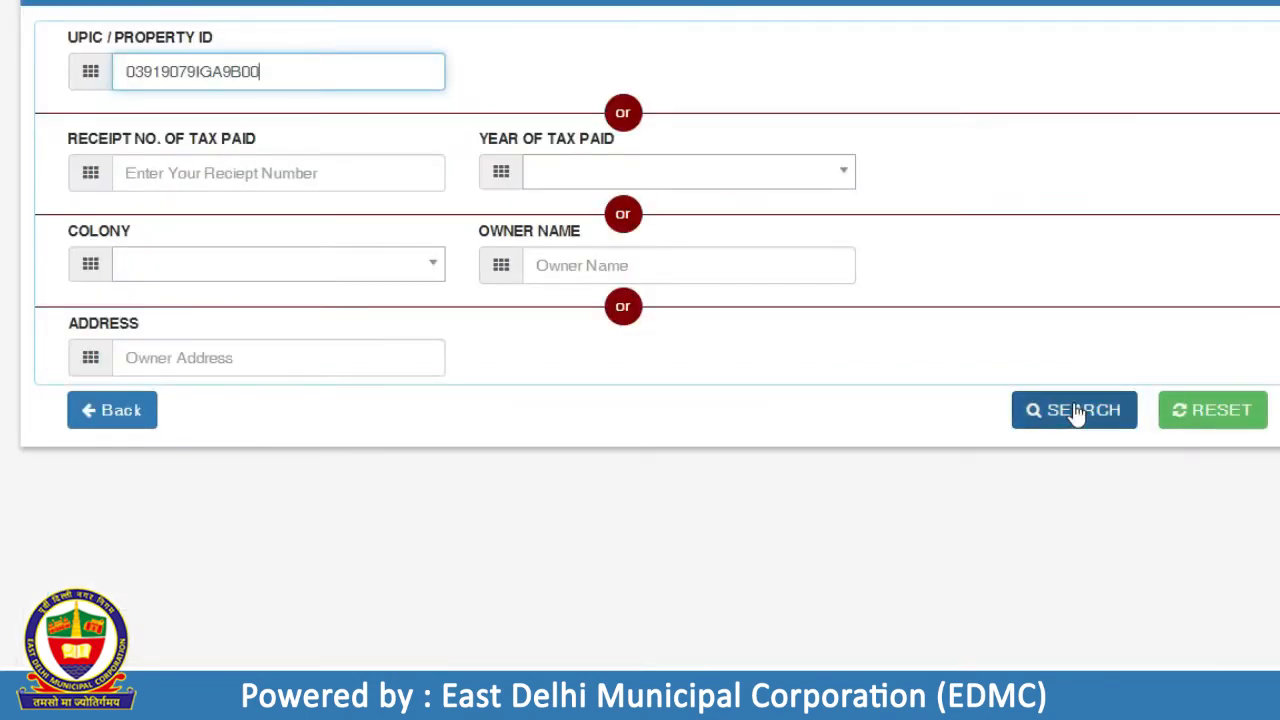
click(1076, 412)
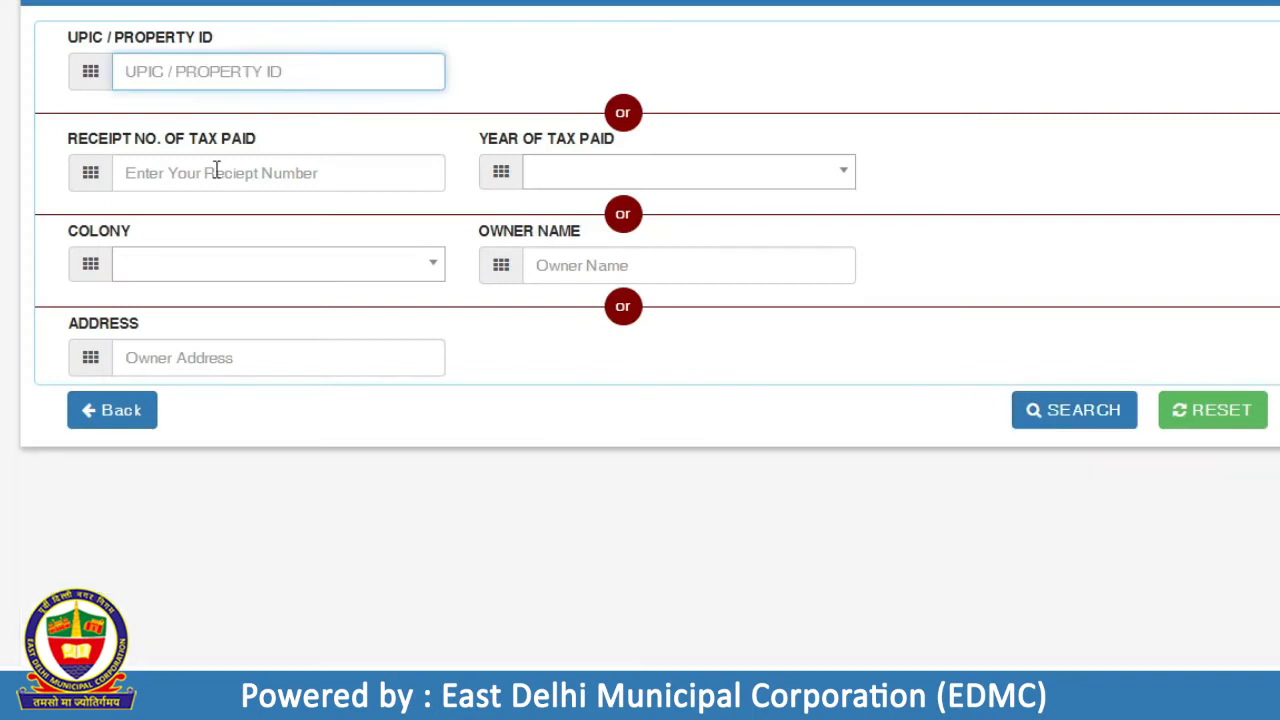
click(216, 171)
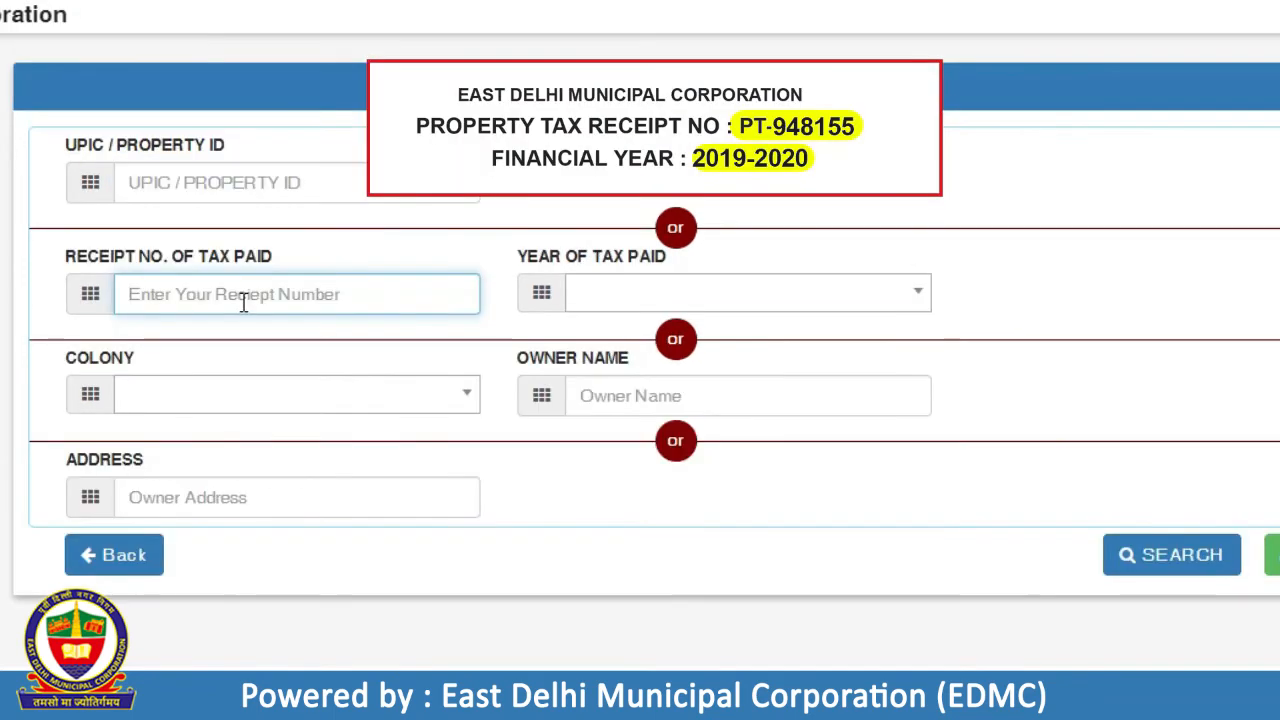
Step: Search by the tax receipt number for year 2019-2020, get no data, then reset the form
click(561, 181)
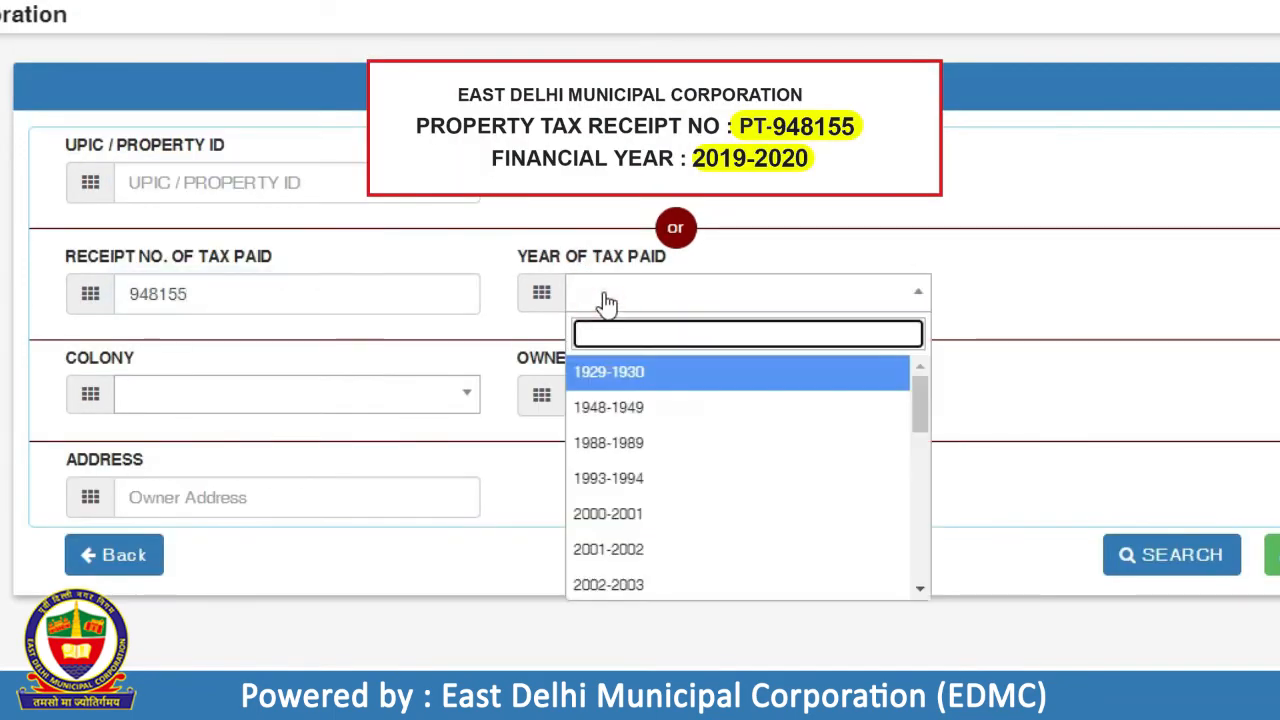
scroll(677, 560, down, 5)
click(700, 535)
click(1206, 523)
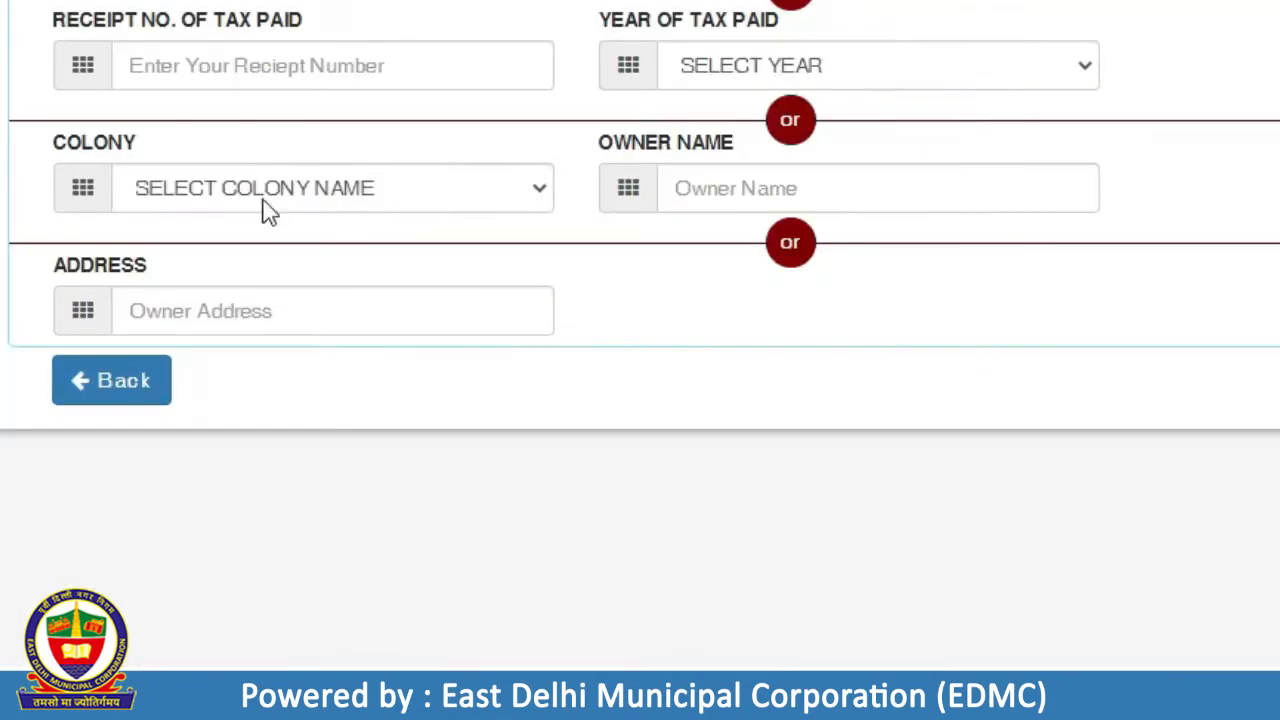
click(276, 180)
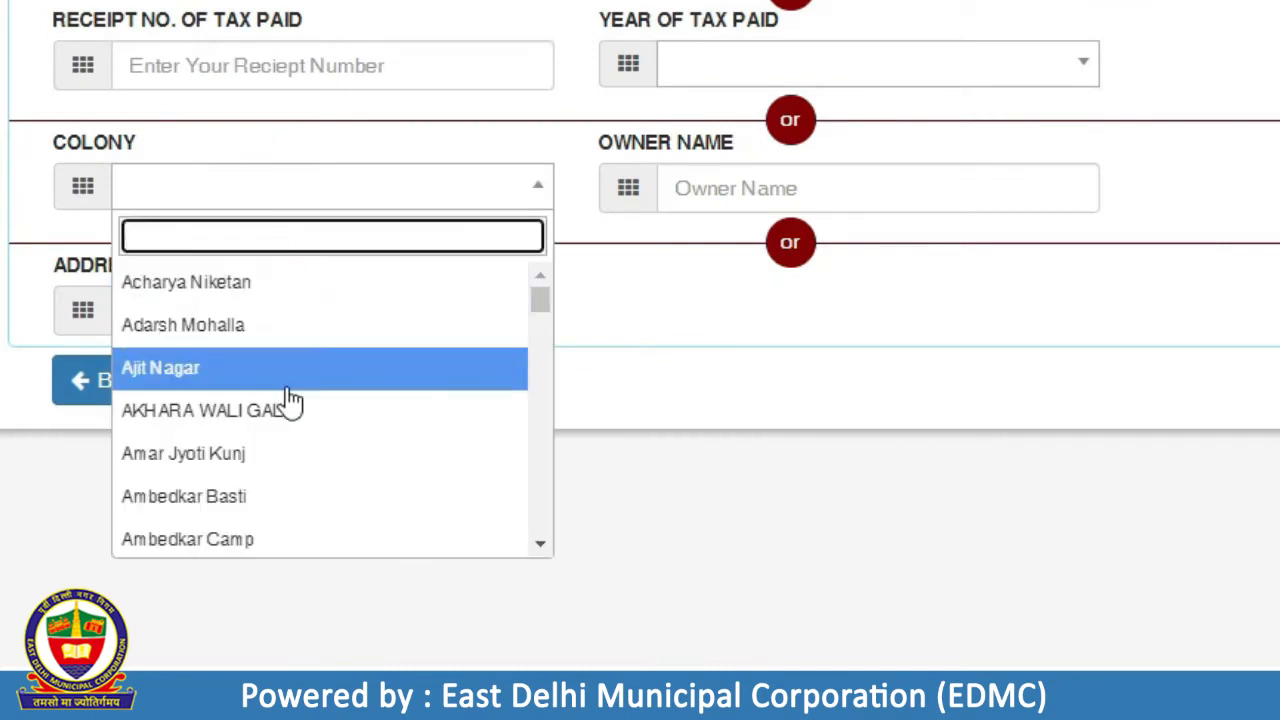
Step: Choose colony Ajit Nagar and search properties by owner name 'THE OWNER'
click(284, 378)
click(703, 180)
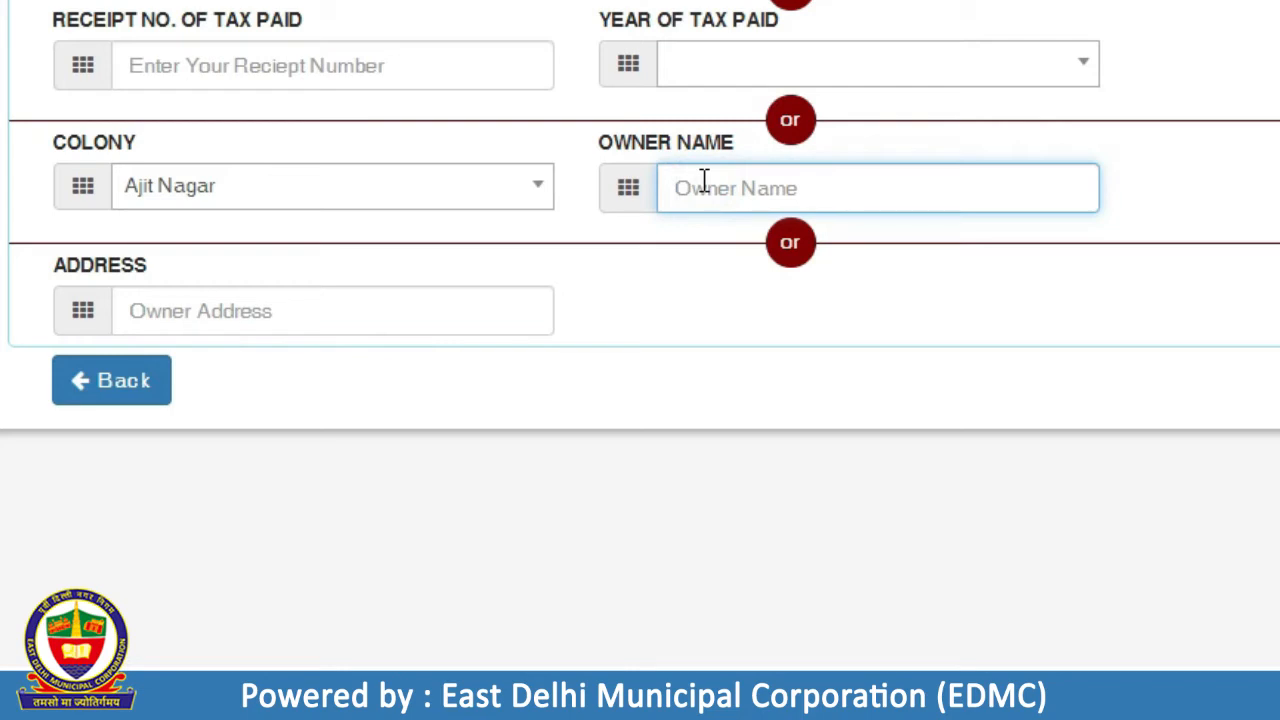
text(THE )
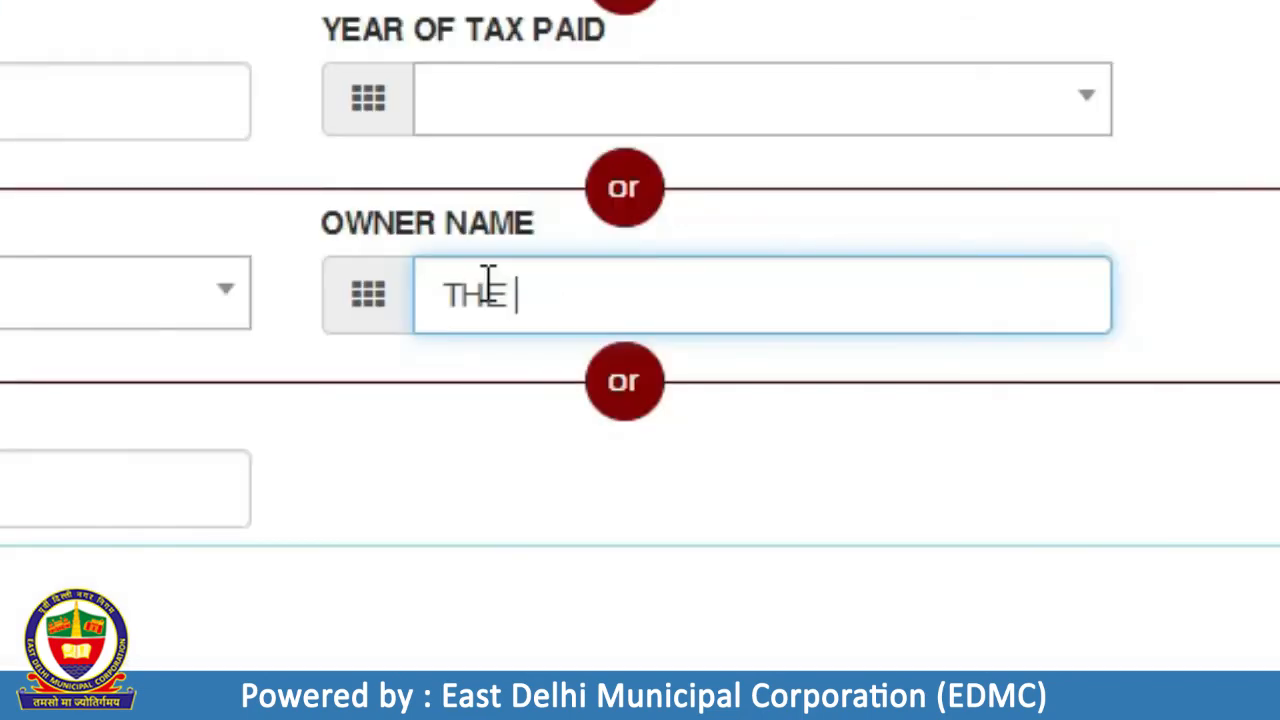
text(OWNER)
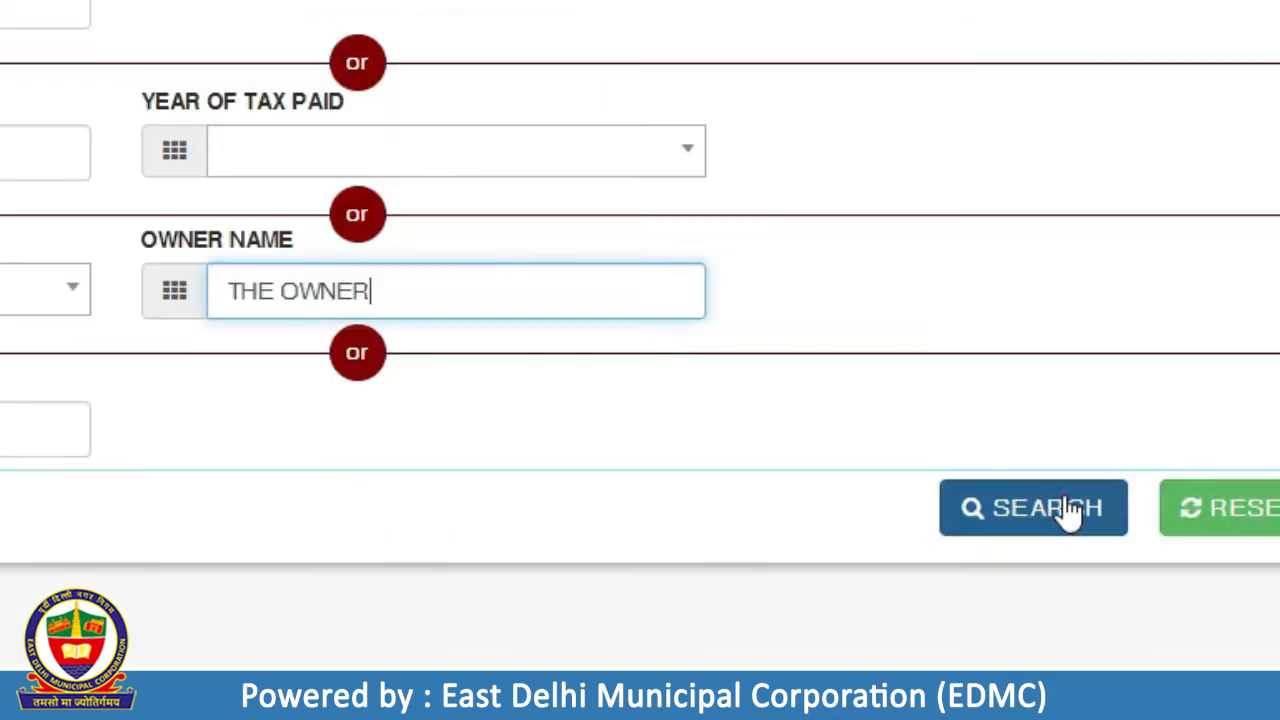
click(1063, 500)
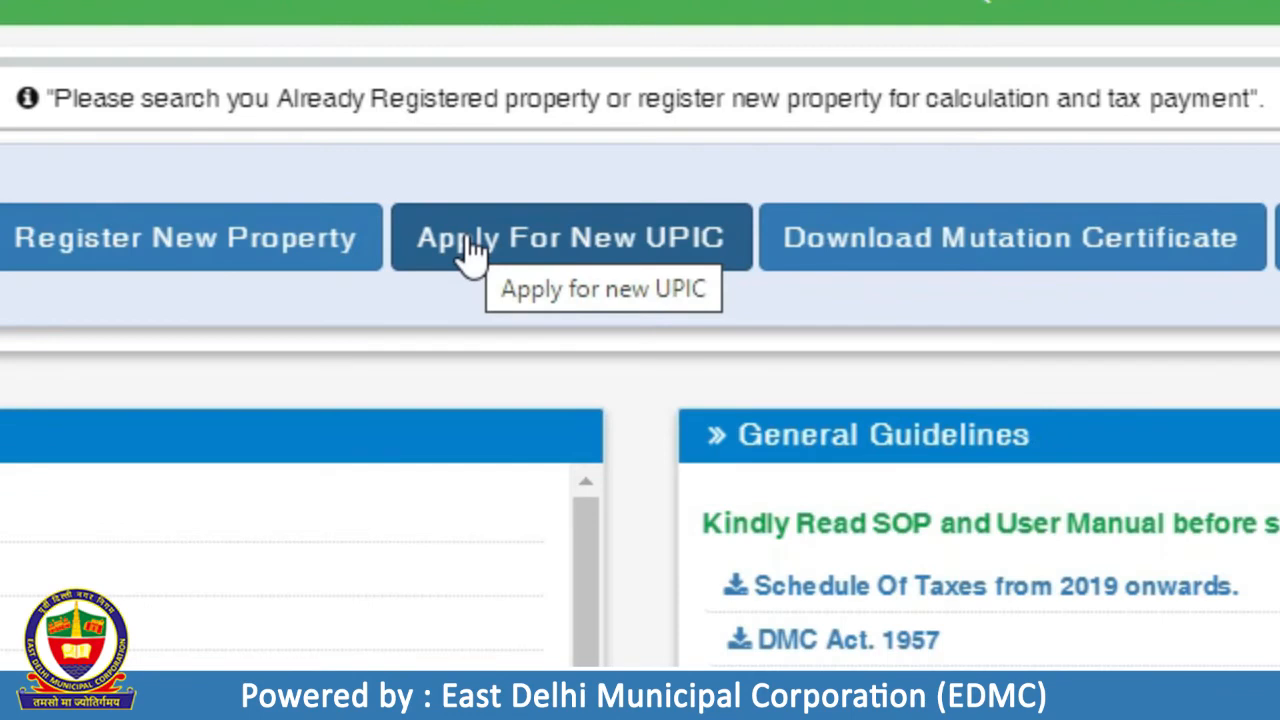
Step: Start a new UPIC application as INDIVIDUAL, SINGLE OWNER, RESIDENTIAL in colony ACHARYA NIKETAN
click(466, 248)
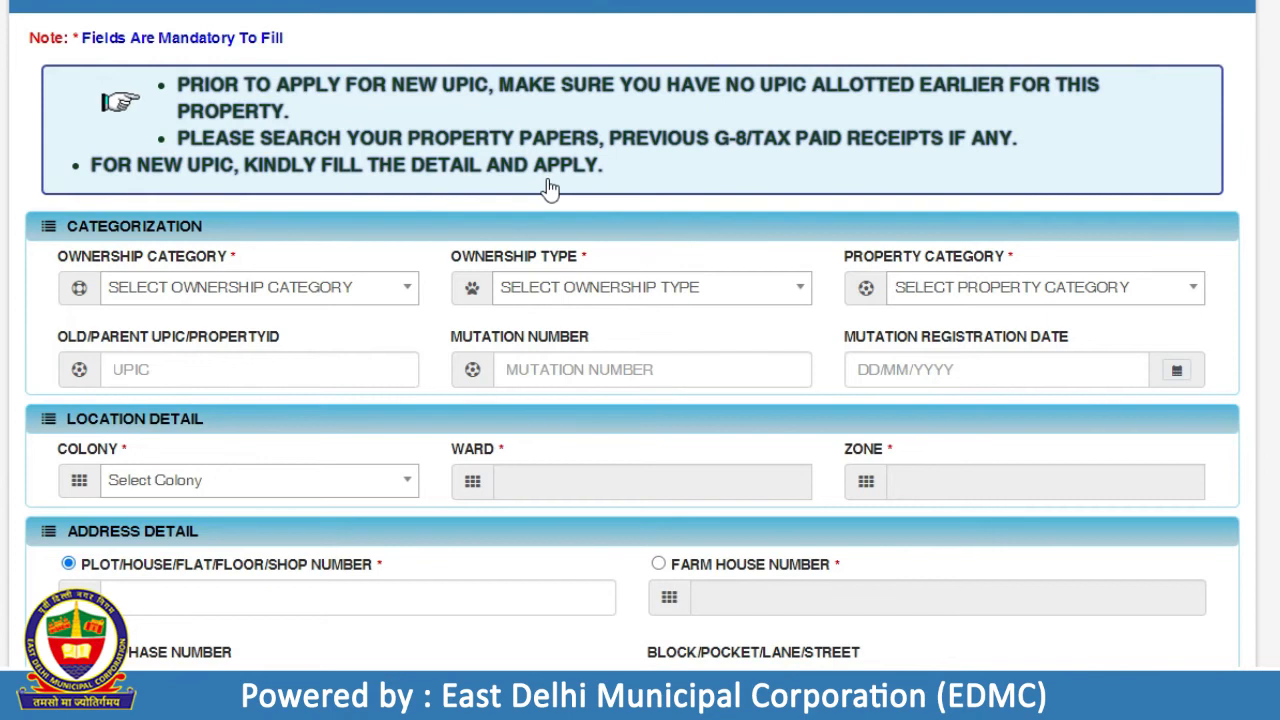
scroll(408, 343, up, 1)
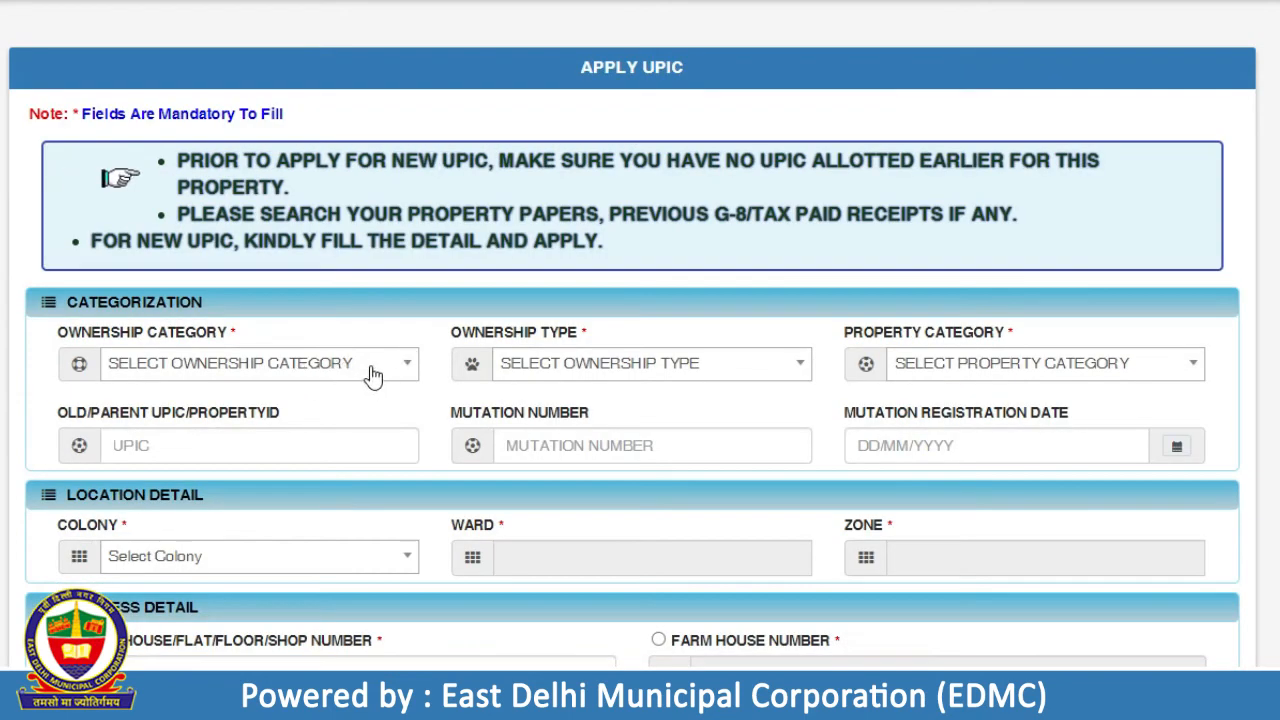
click(372, 374)
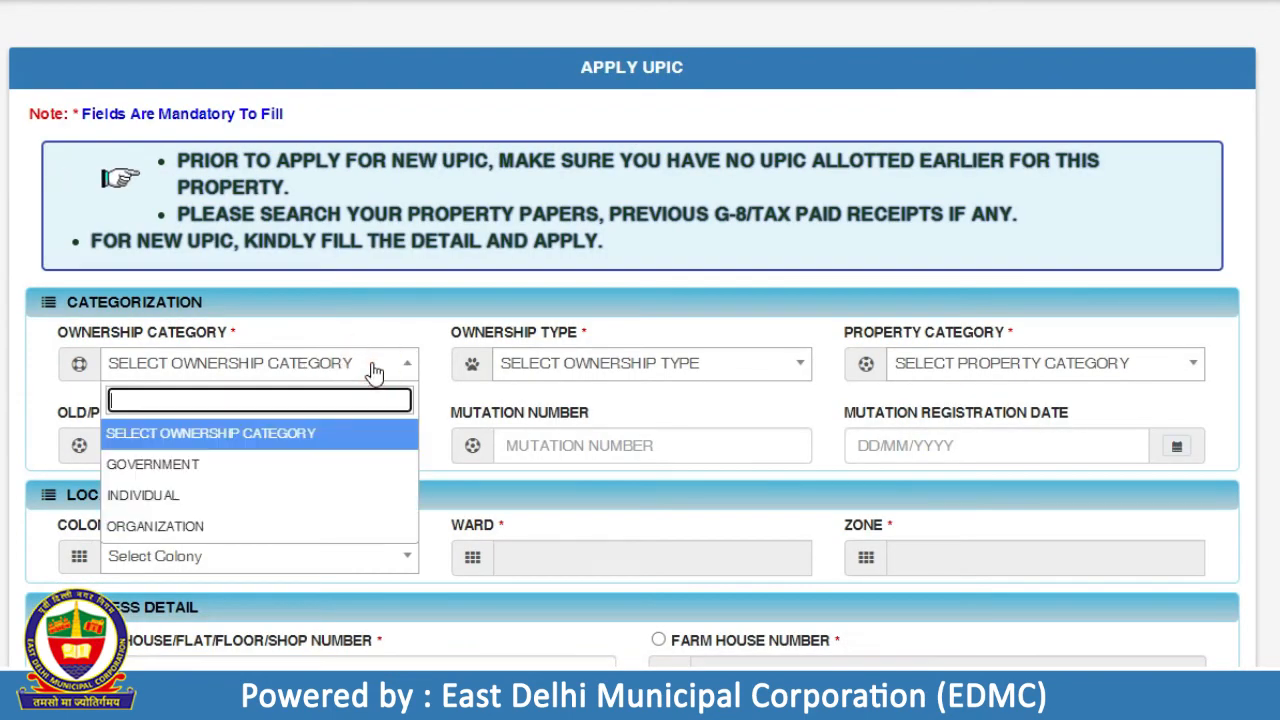
click(254, 509)
click(594, 380)
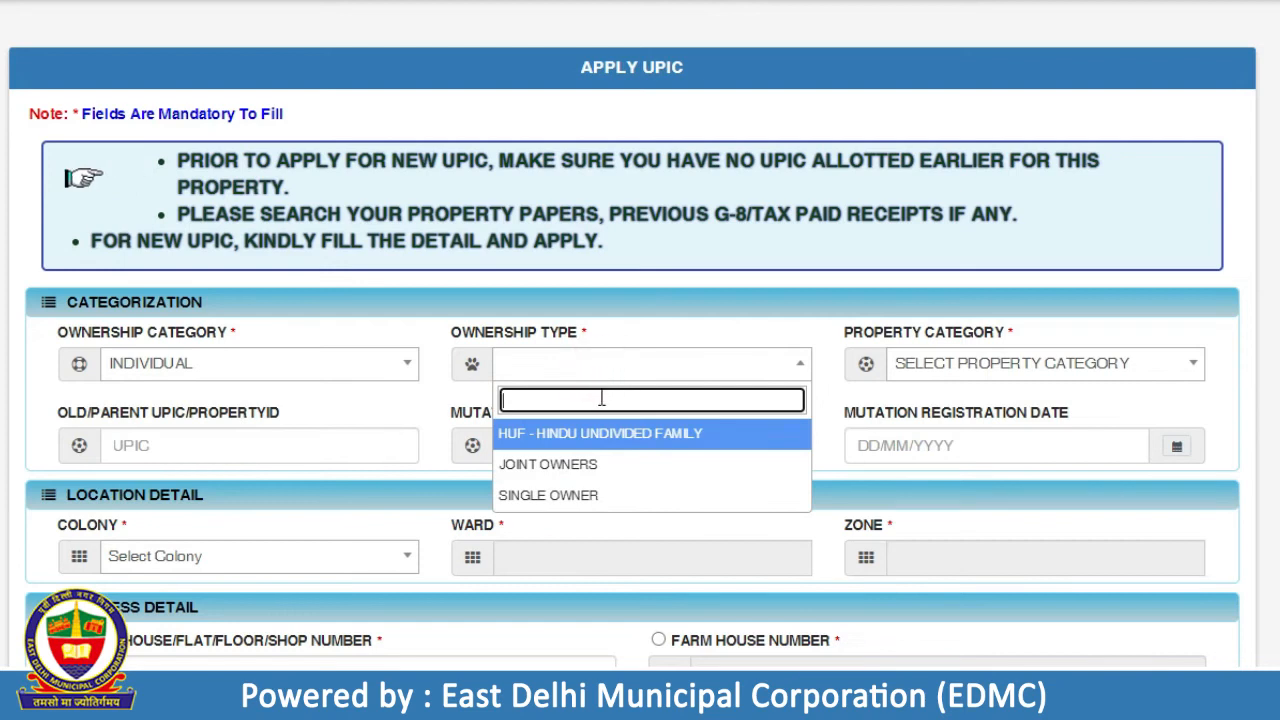
click(600, 497)
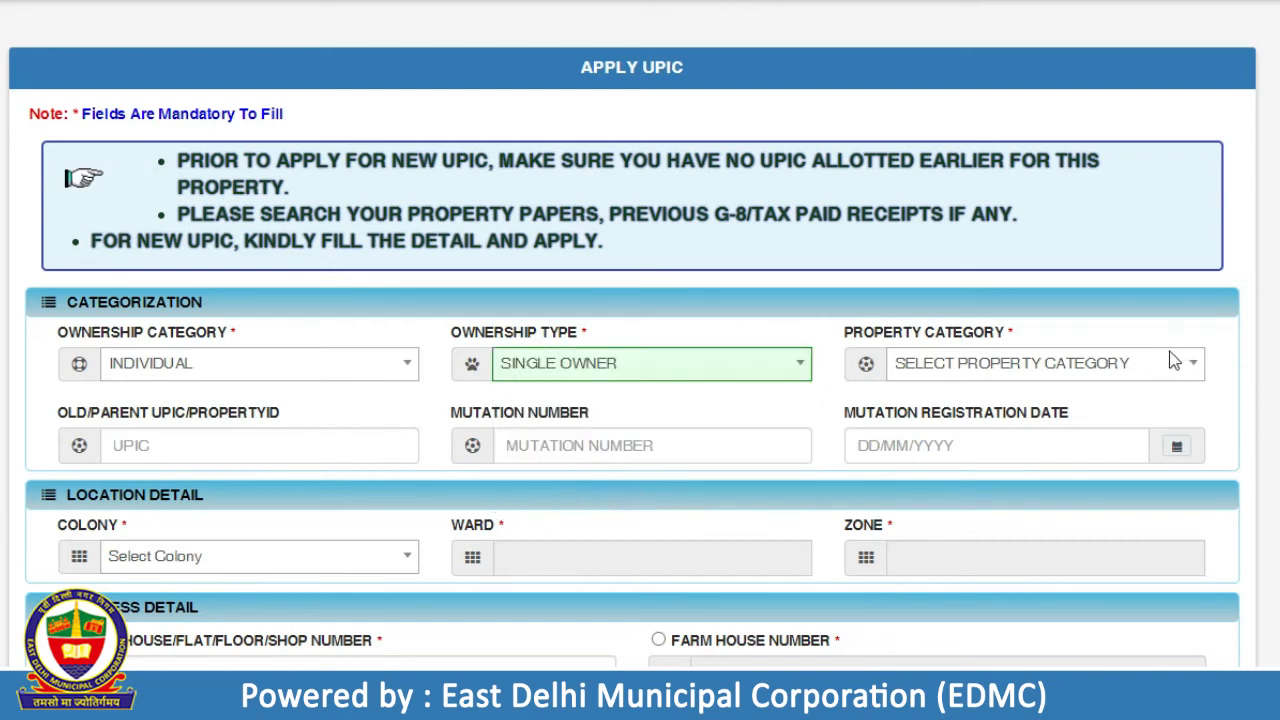
click(1172, 362)
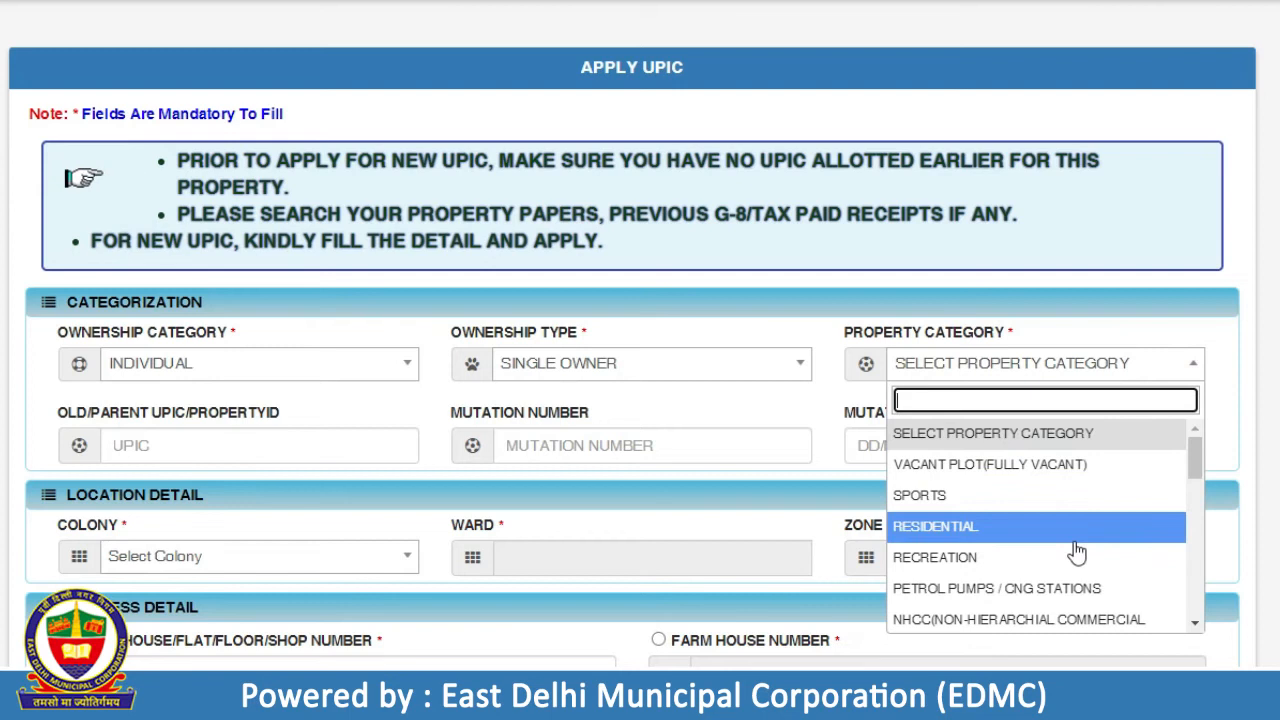
mouse_move(1195, 471)
mouse_down()
mouse_move(1197, 503)
mouse_move(1193, 477)
mouse_up()
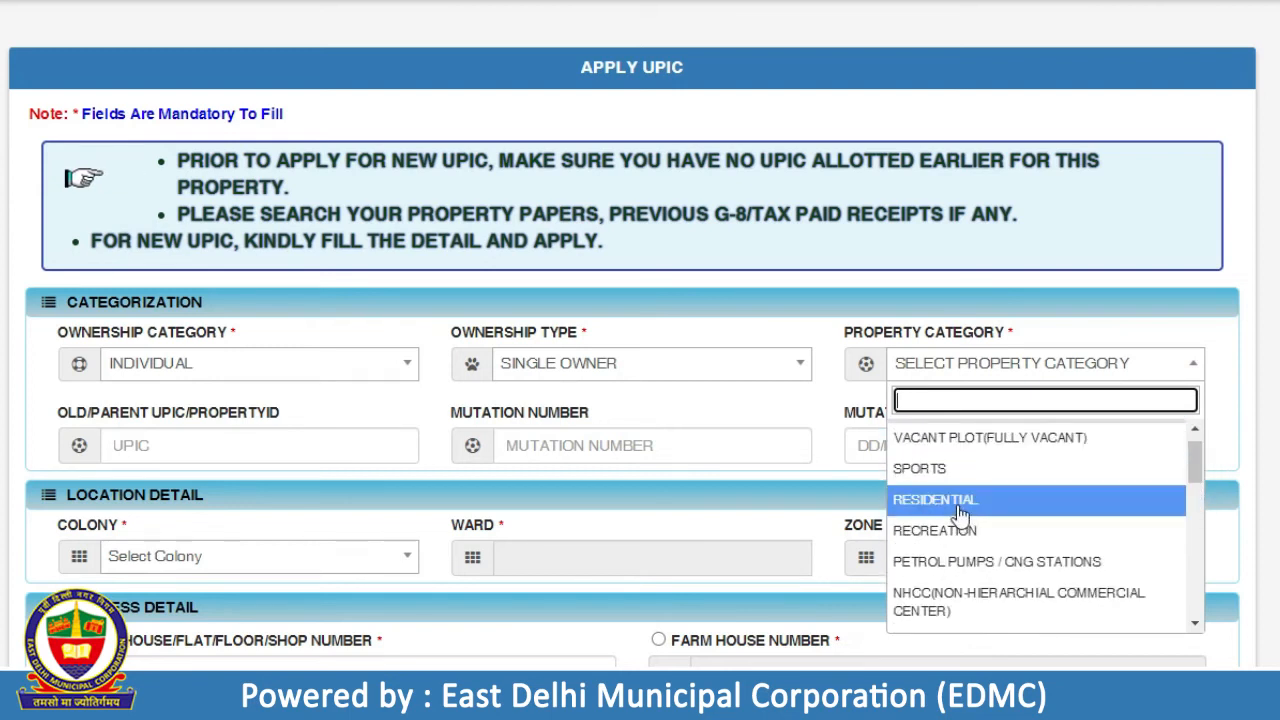
click(960, 513)
scroll(957, 506, down, 2)
click(238, 340)
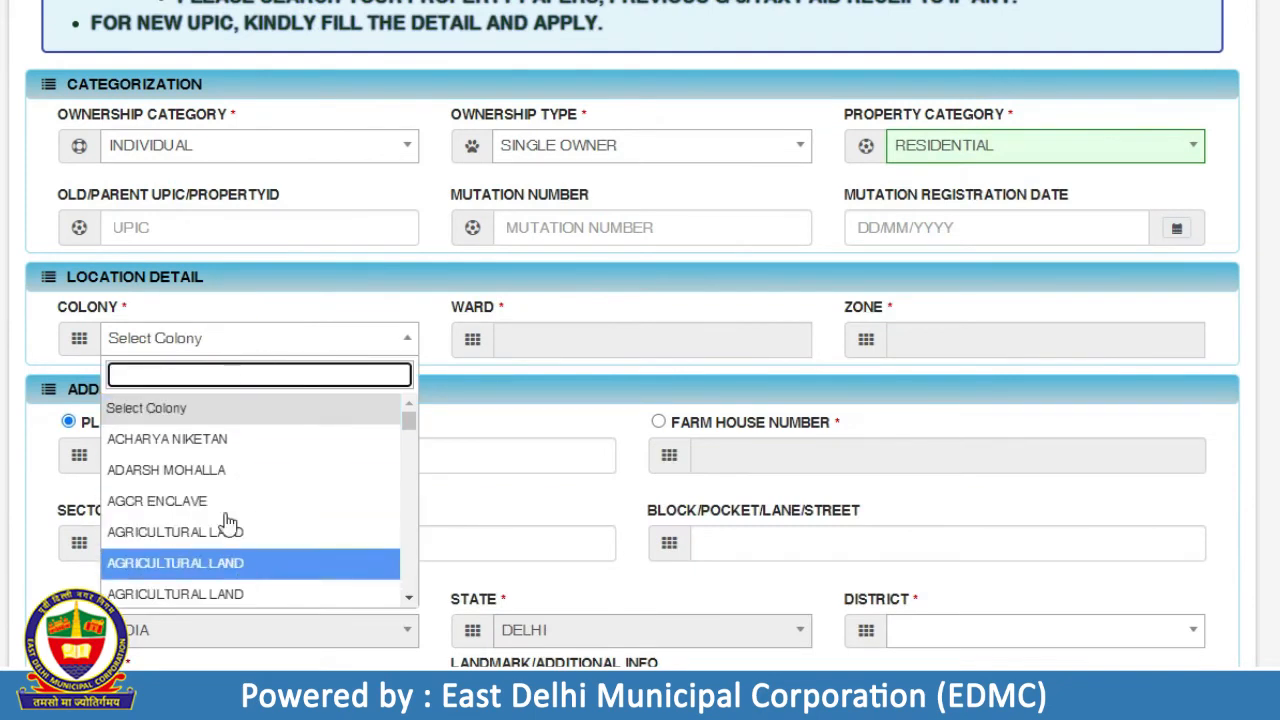
click(231, 450)
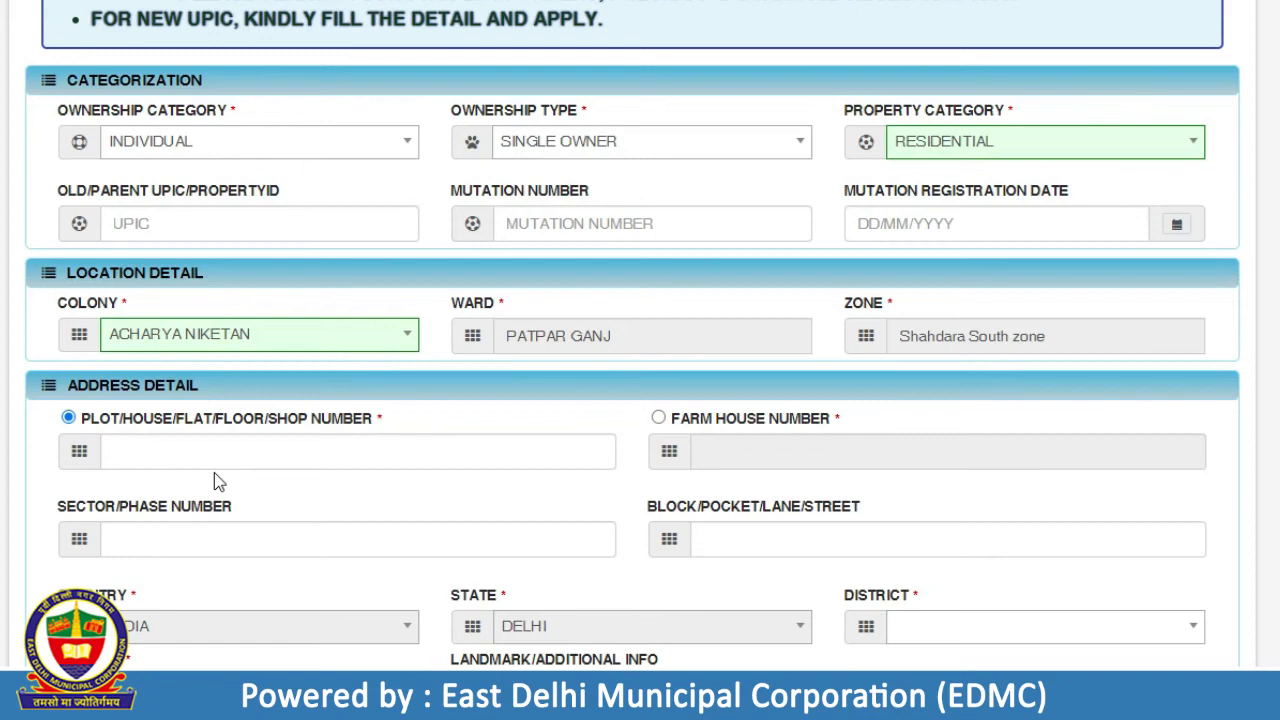
Step: Enter the property's house number with floor, lane and sector in the address fields
click(194, 458)
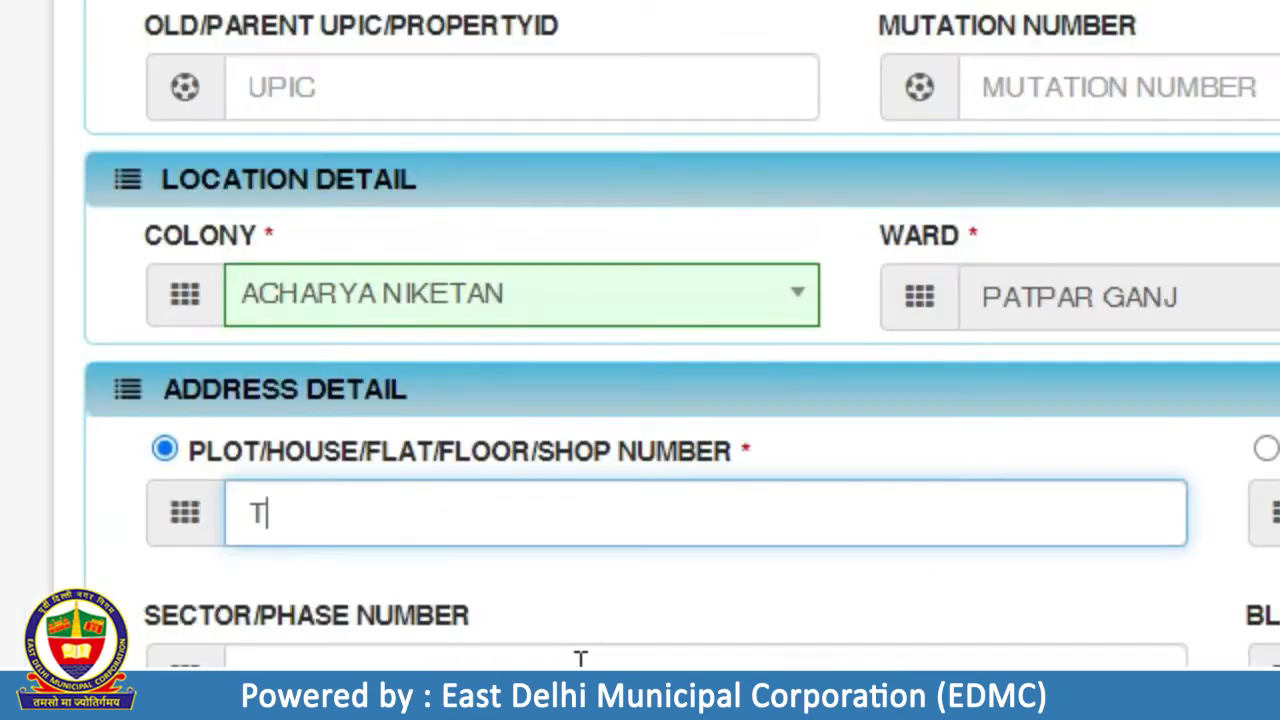
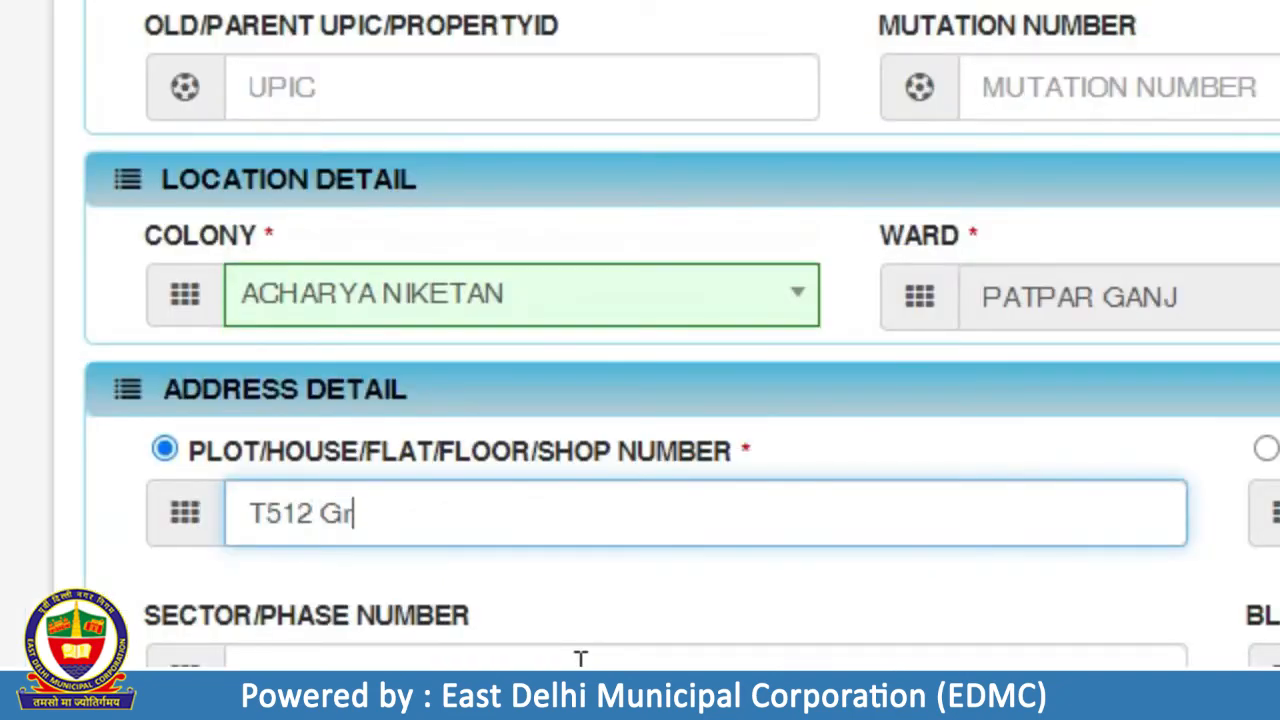
key(ctrl+shift+Left)
key(ctrl+shift+Left)
key(Tab)
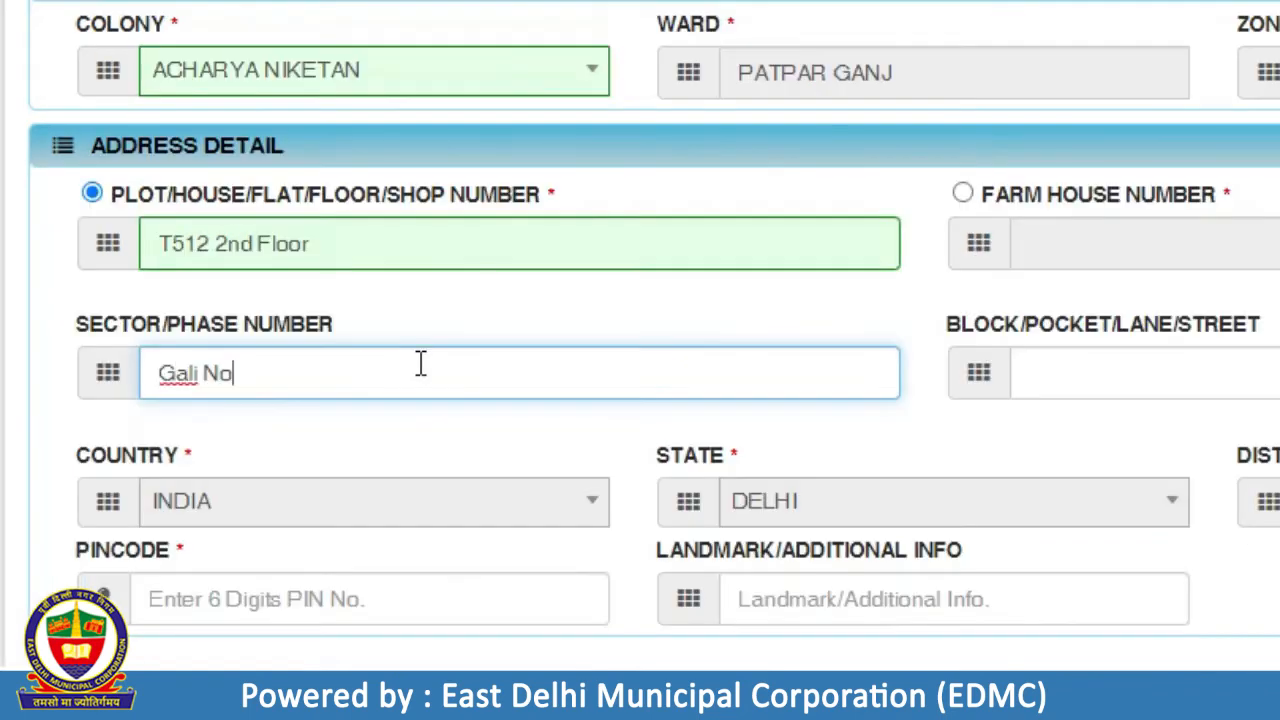
click(1060, 378)
text(Sec 05)
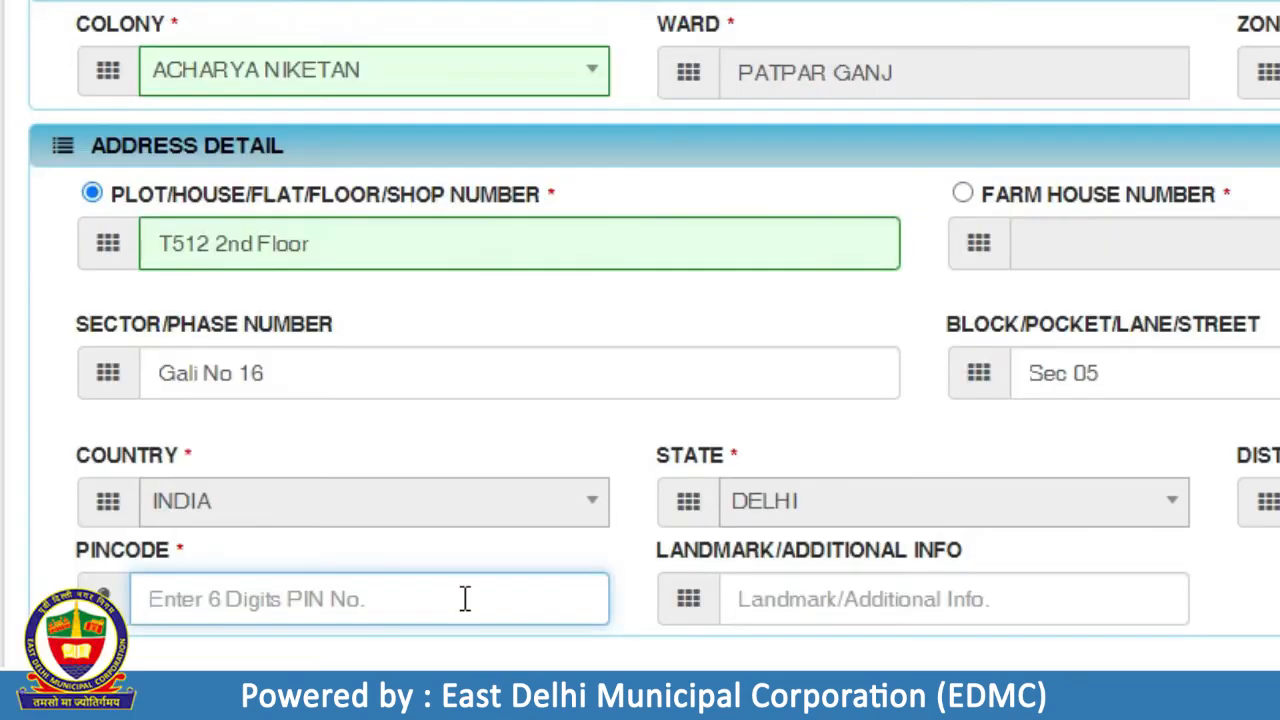
Step: Enter 110092 in the Pincode field of the property address
text(110092)
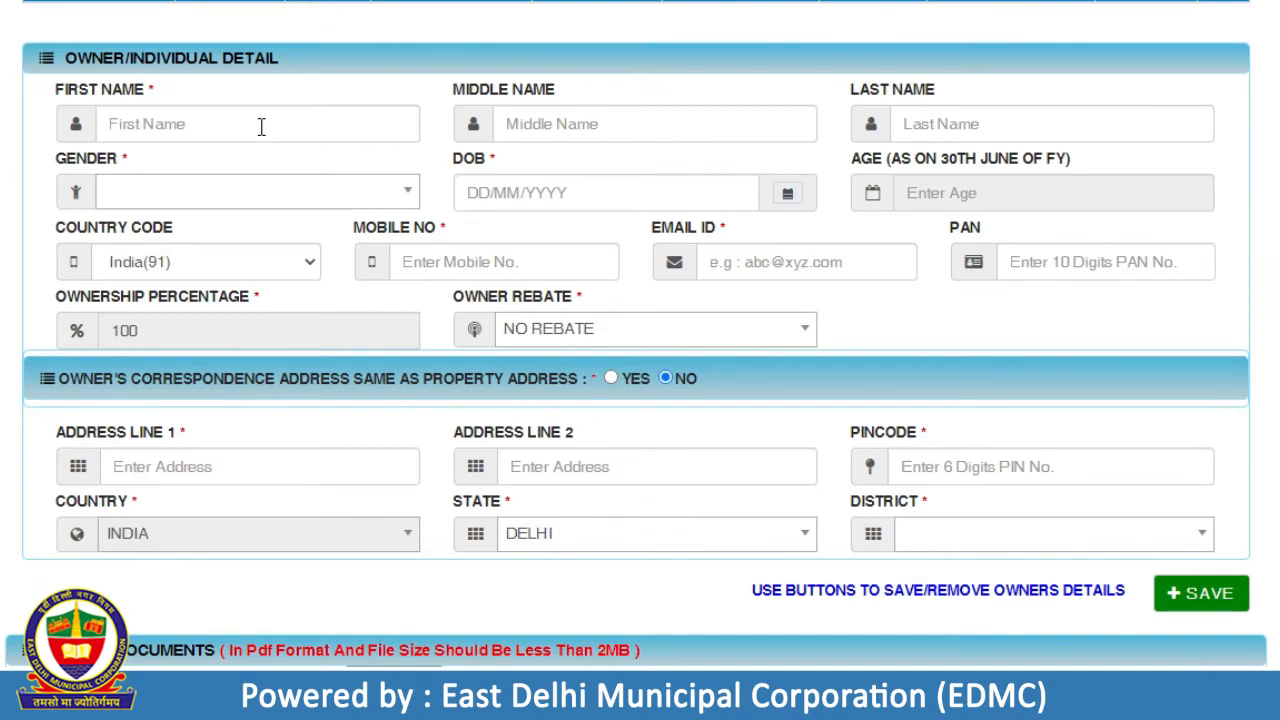
Step: Enter the owner's first, middle and last name
click(262, 127)
click(715, 126)
click(993, 122)
click(258, 191)
click(230, 268)
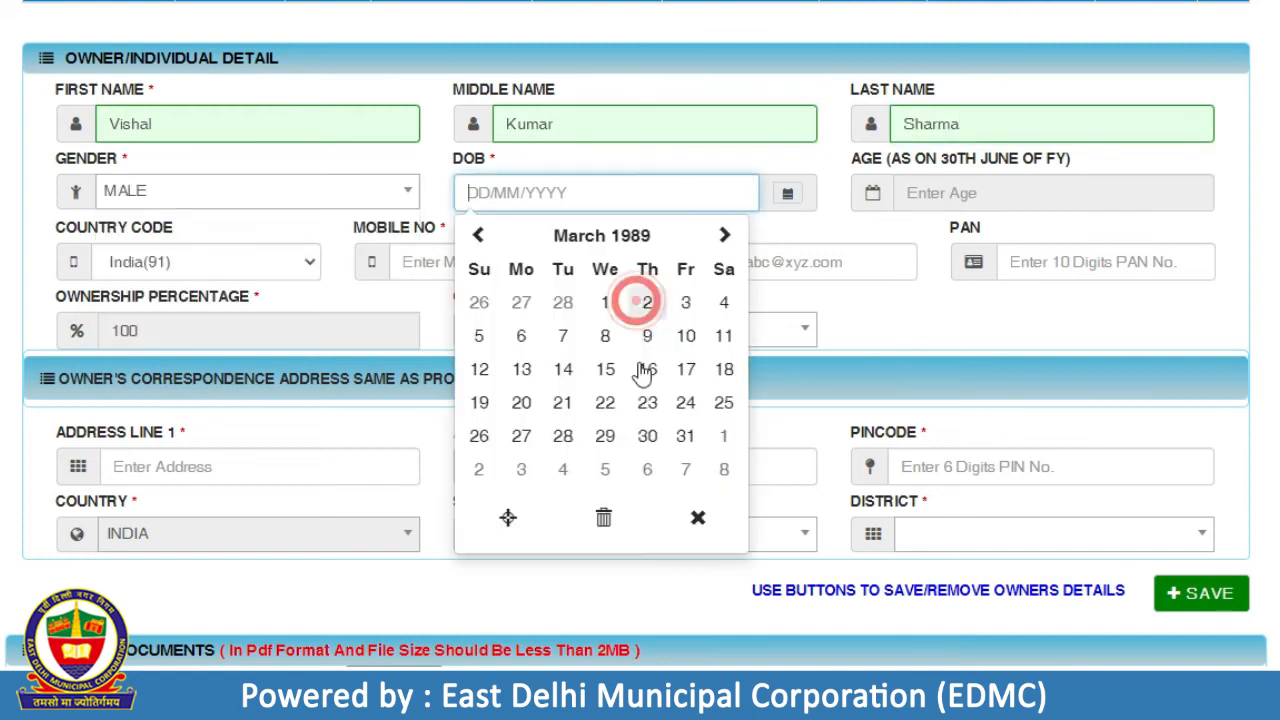
click(685, 404)
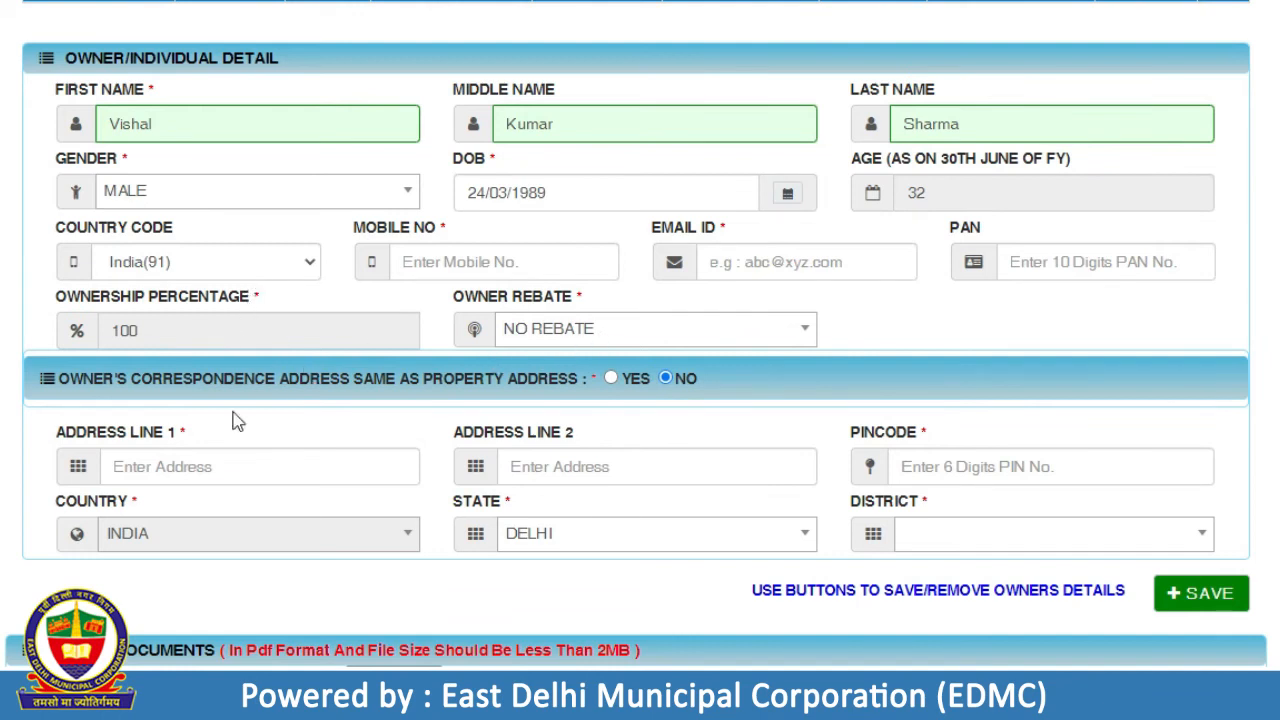
click(611, 380)
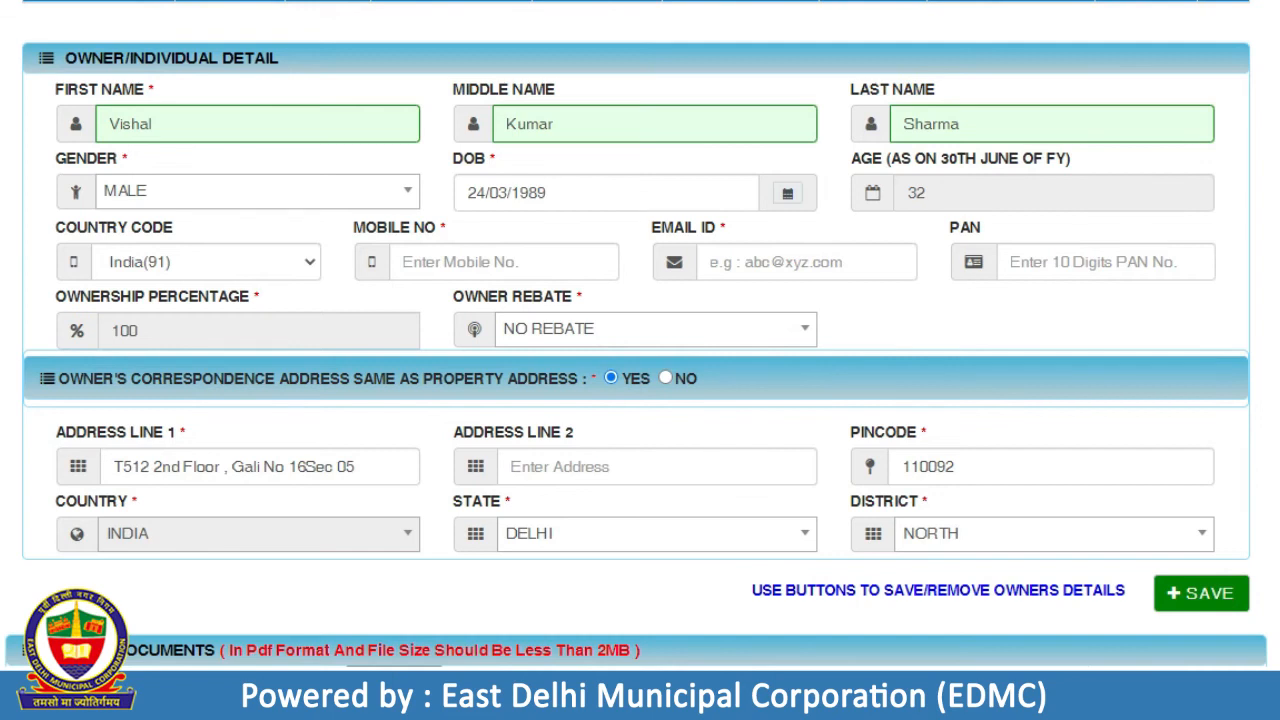
click(1200, 595)
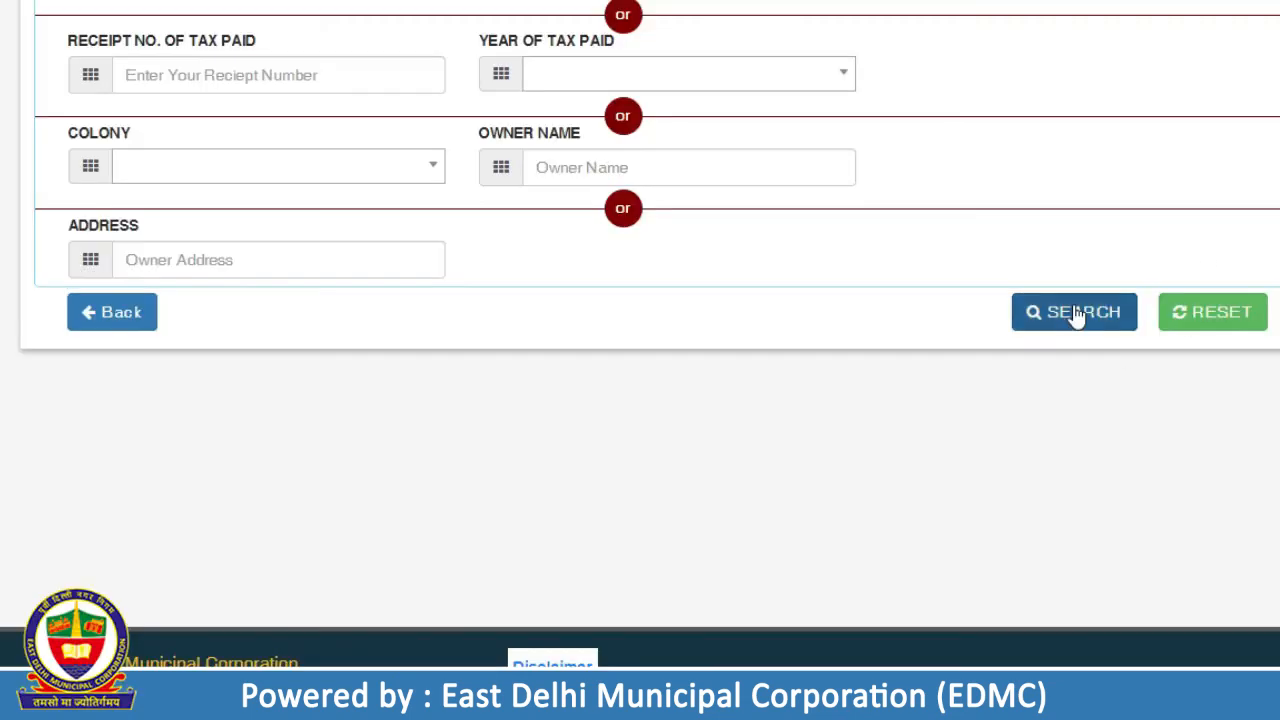
Step: Search for the existing Trilokpuri property and open its prefilled PTR form
click(1077, 314)
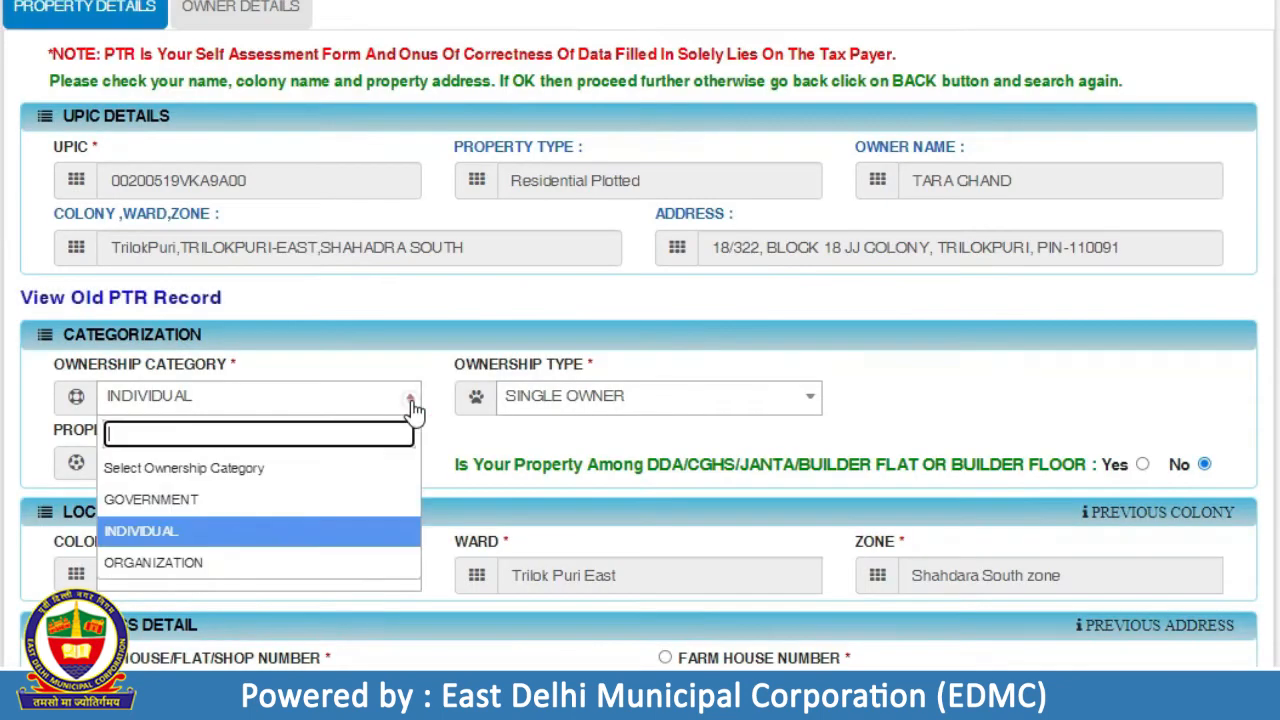
click(411, 401)
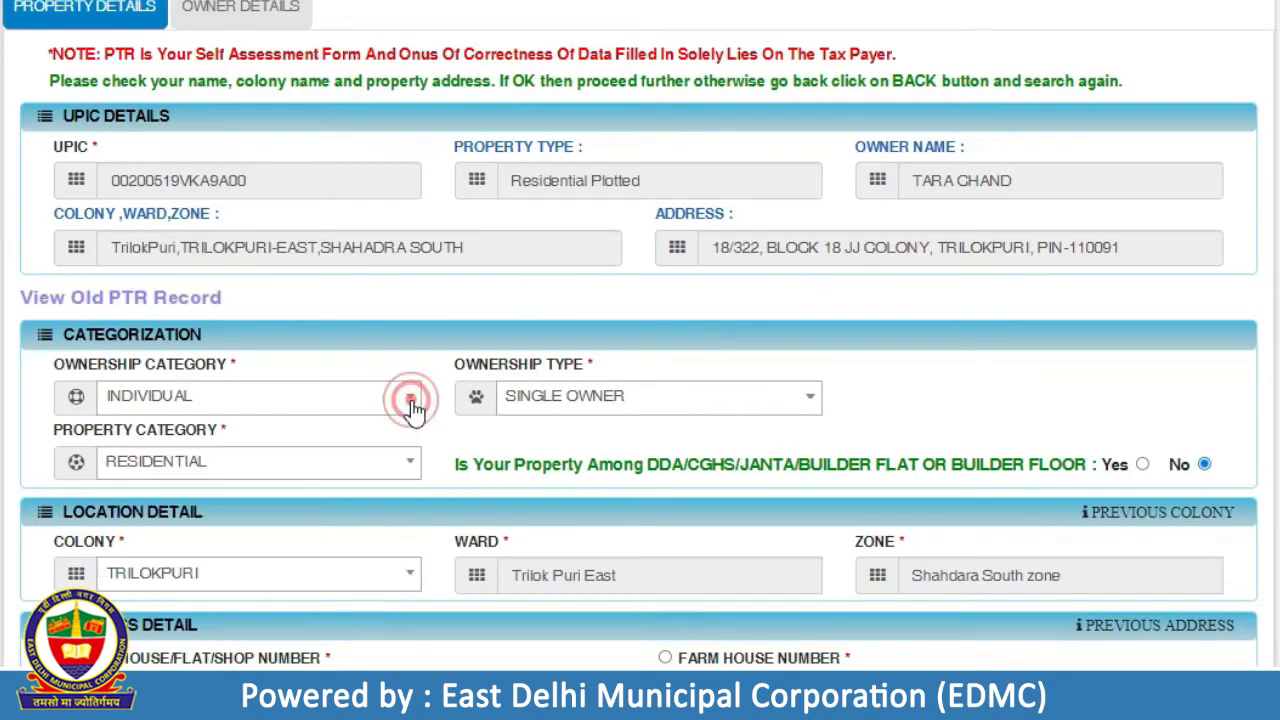
Step: Review the property's UPIC, recorded owner name, address and colony, ward and zone fields
click(336, 184)
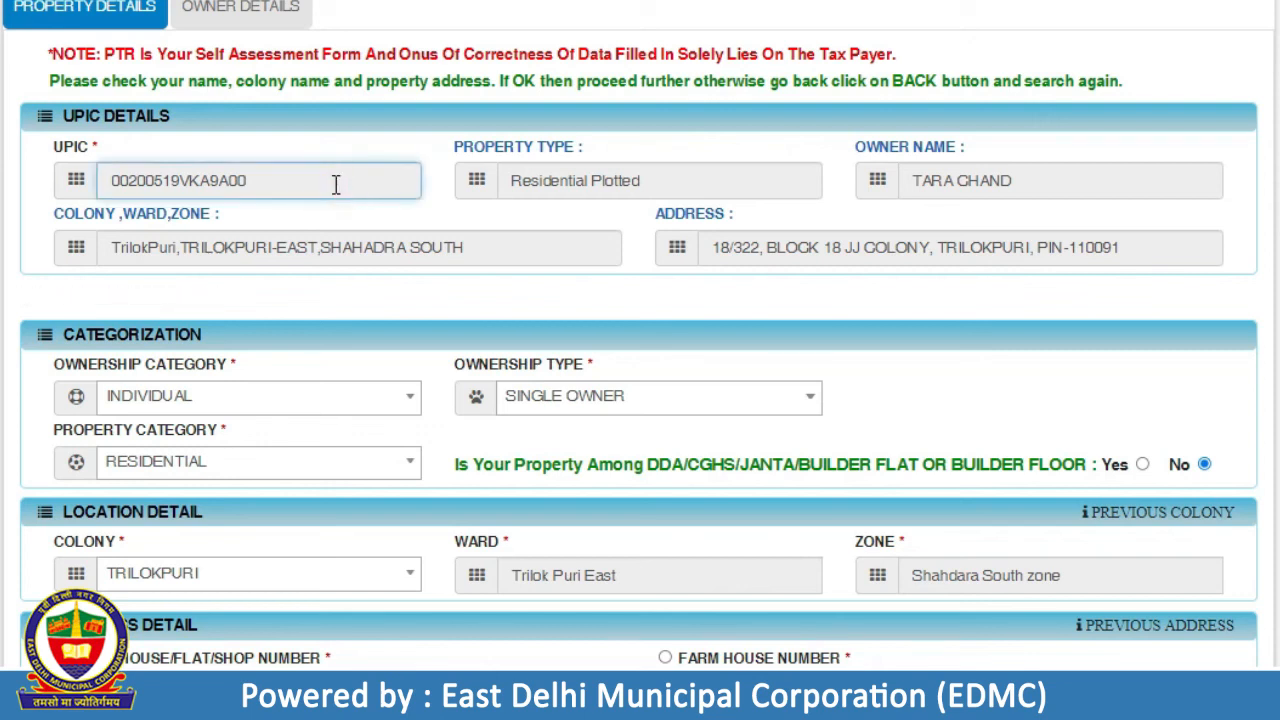
click(1046, 178)
click(1051, 248)
click(485, 248)
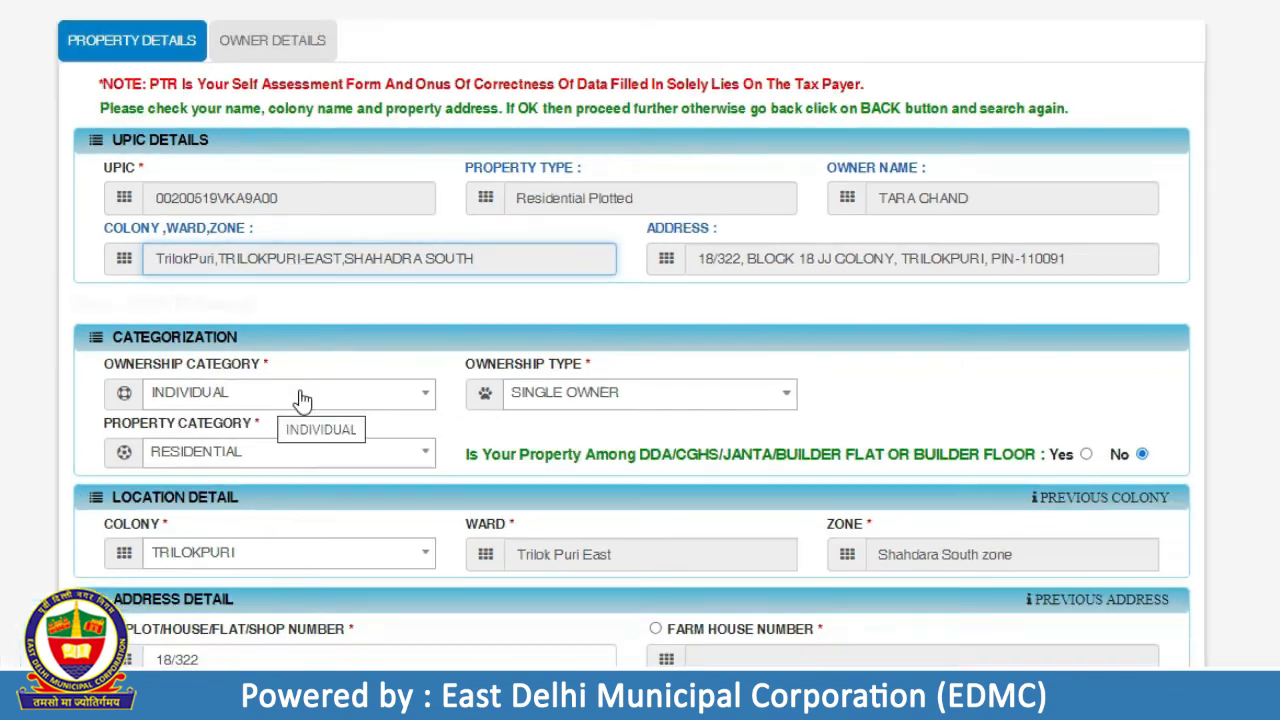
Step: Keep INDIVIDUAL, SINGLE OWNER and RESIDENTIAL, check colony Trilokpuri, then go to owner details
click(303, 400)
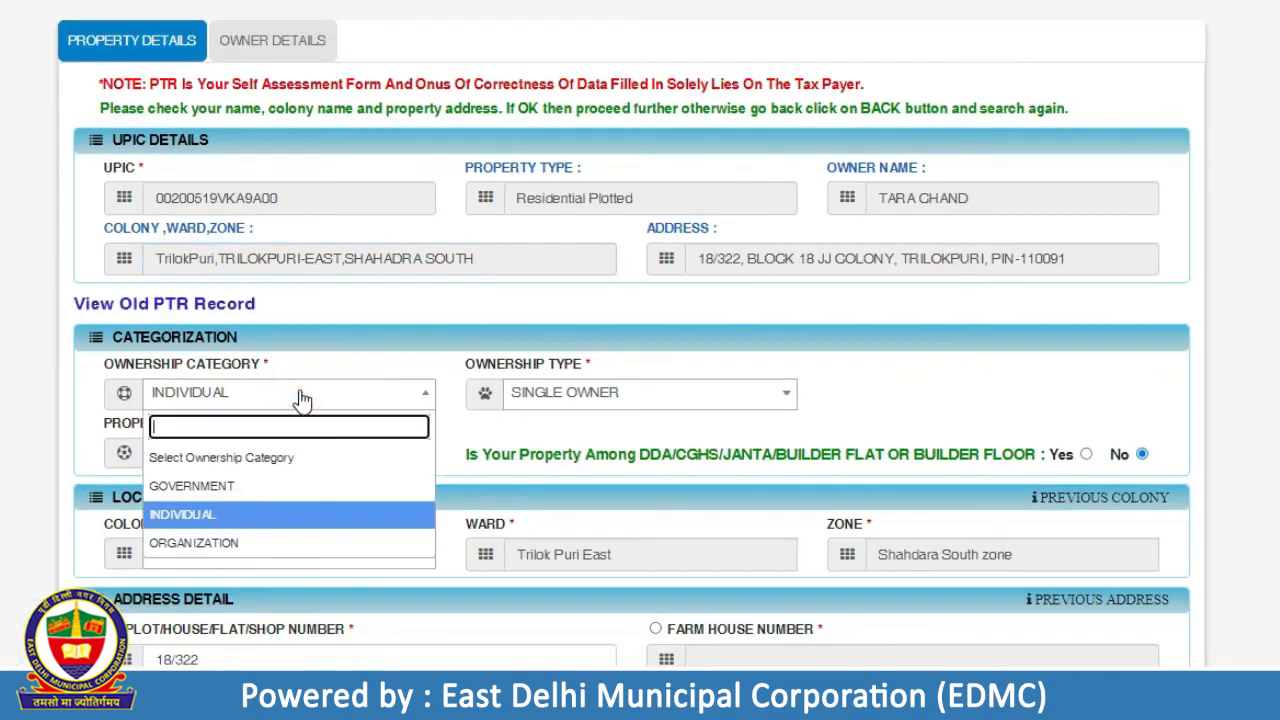
click(220, 518)
click(624, 403)
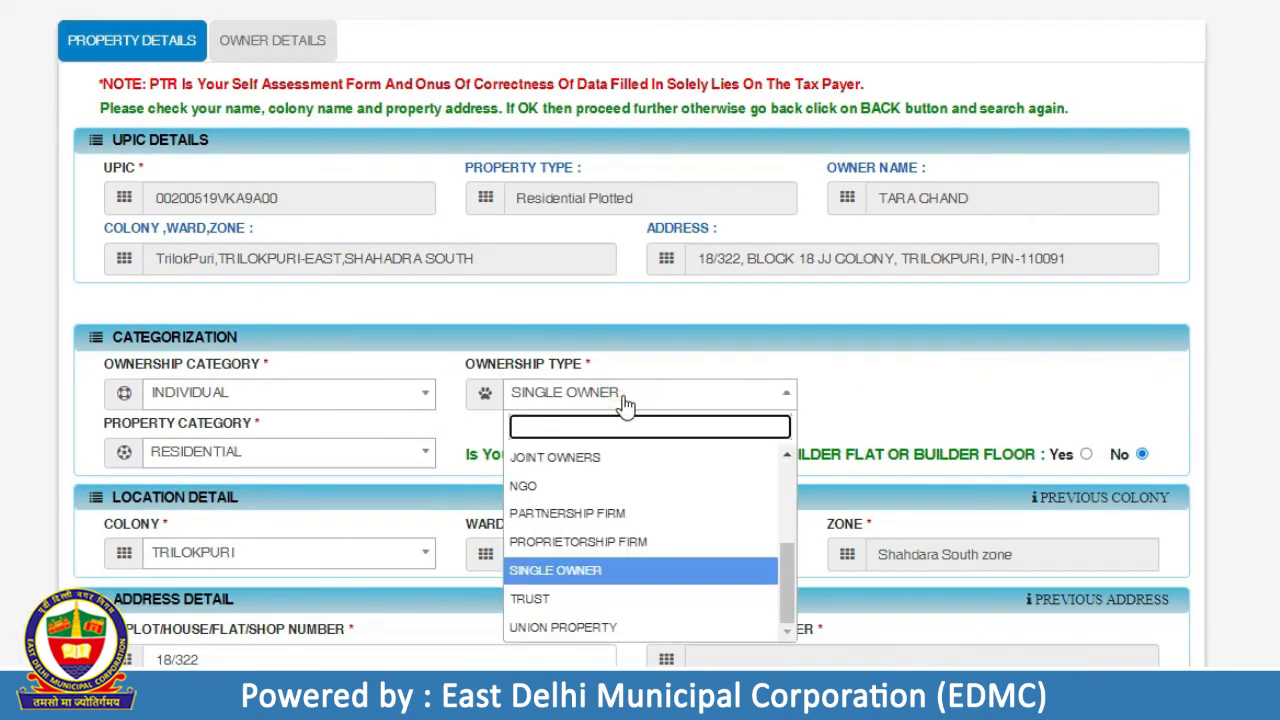
click(624, 403)
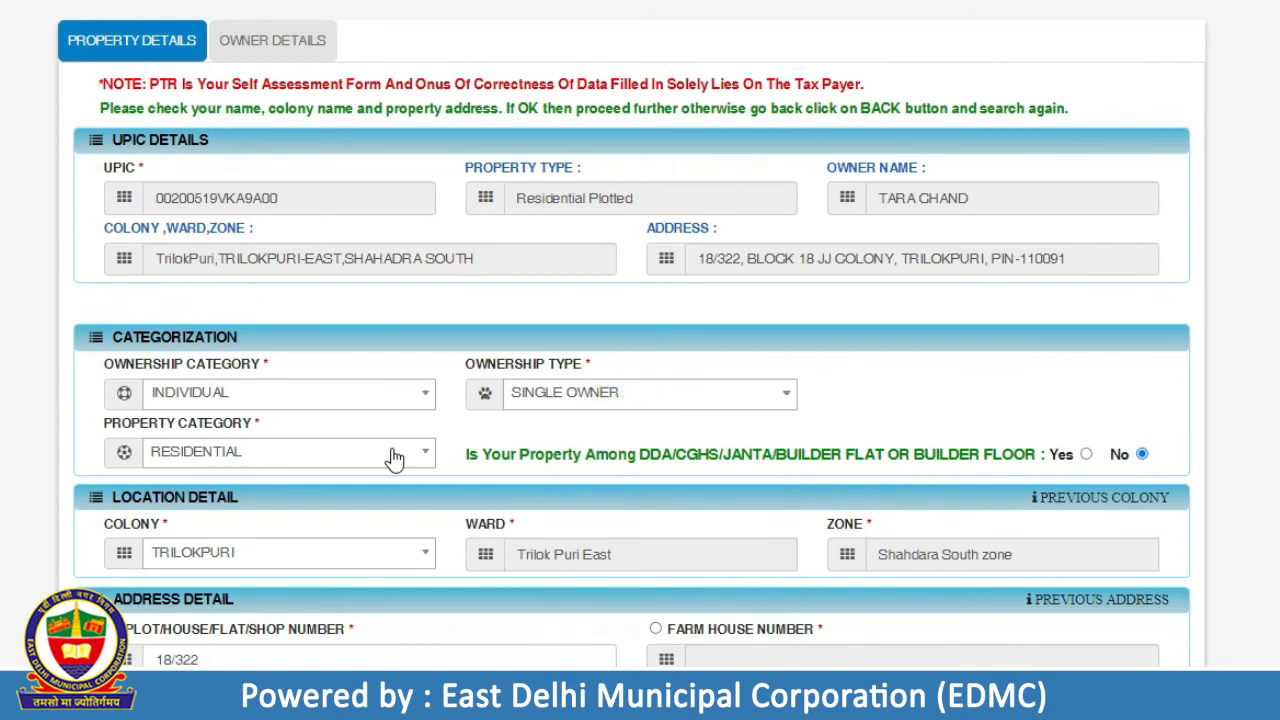
click(392, 457)
click(392, 457)
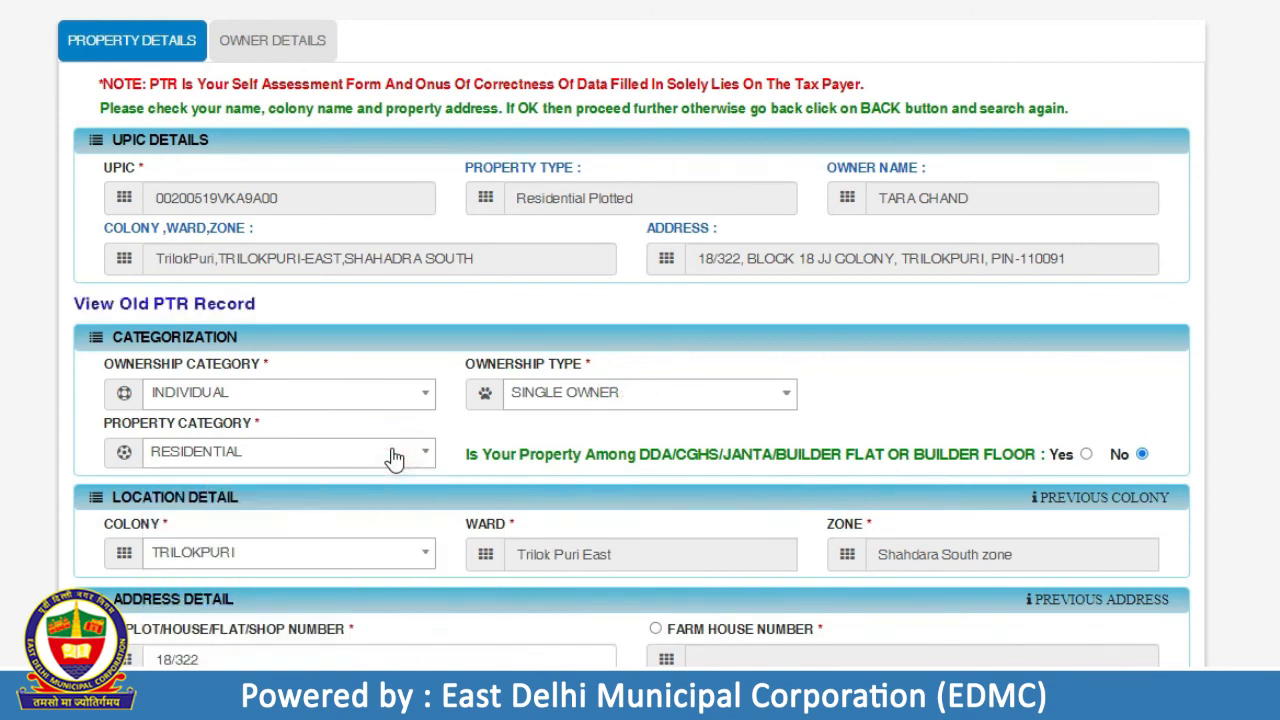
click(358, 566)
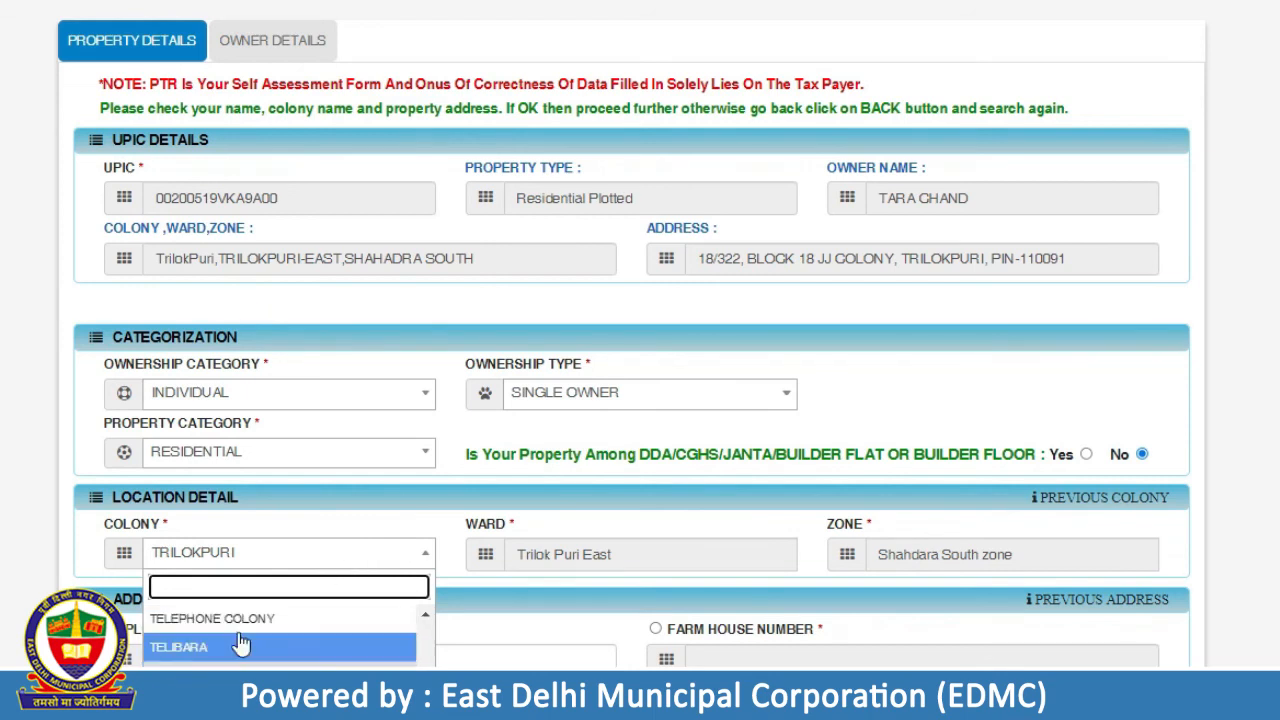
click(272, 40)
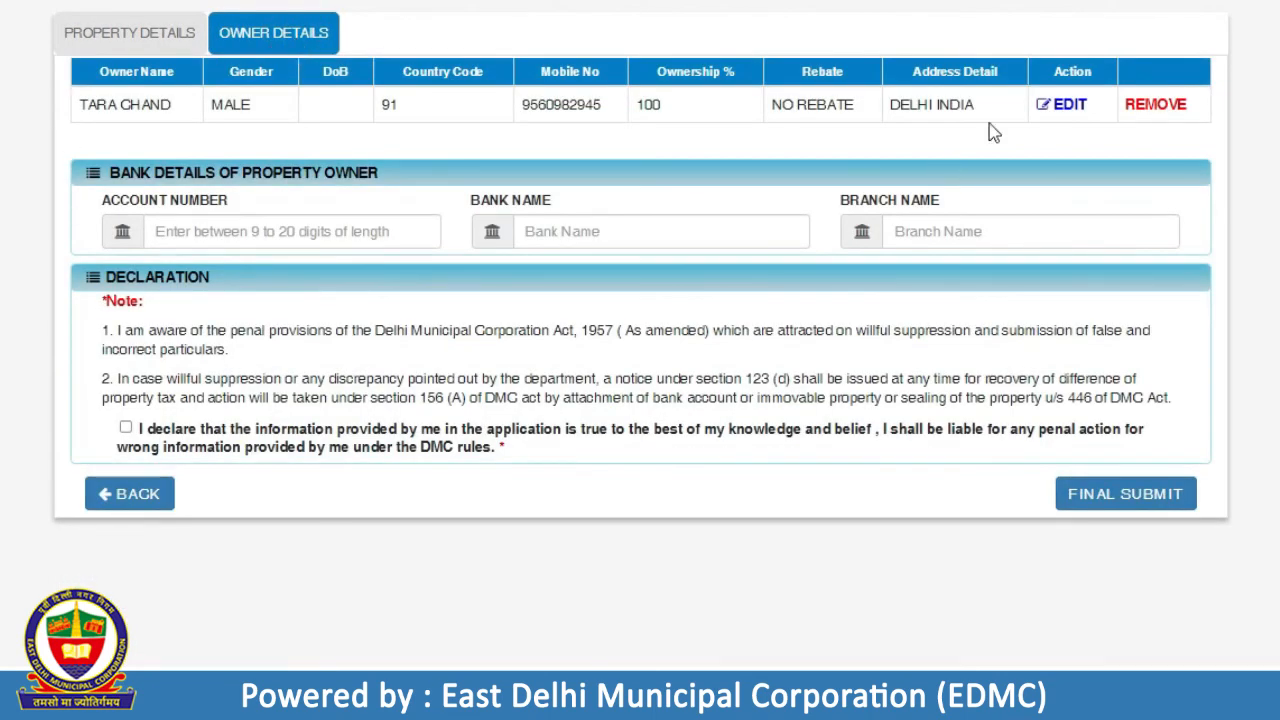
Step: Edit the existing owner's row in the owner details
click(1068, 113)
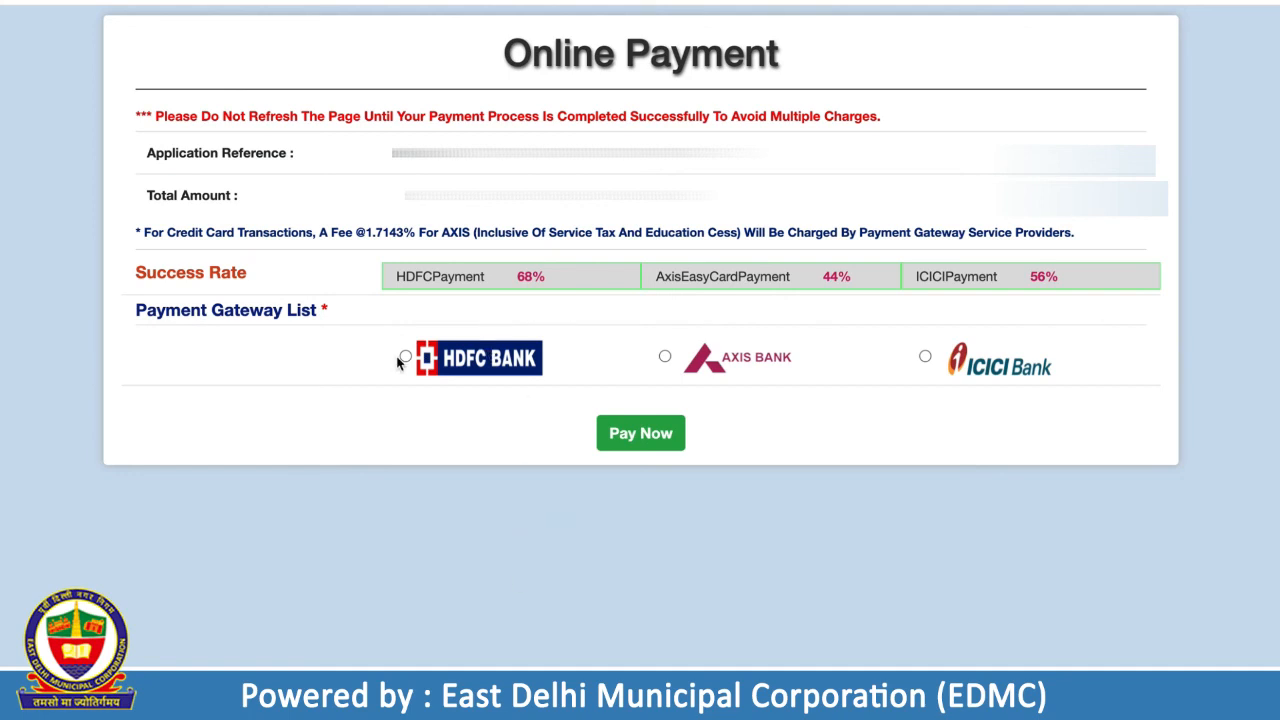
Step: Select HDFC BANK under Payment Gateway List and proceed with Pay Now
click(406, 358)
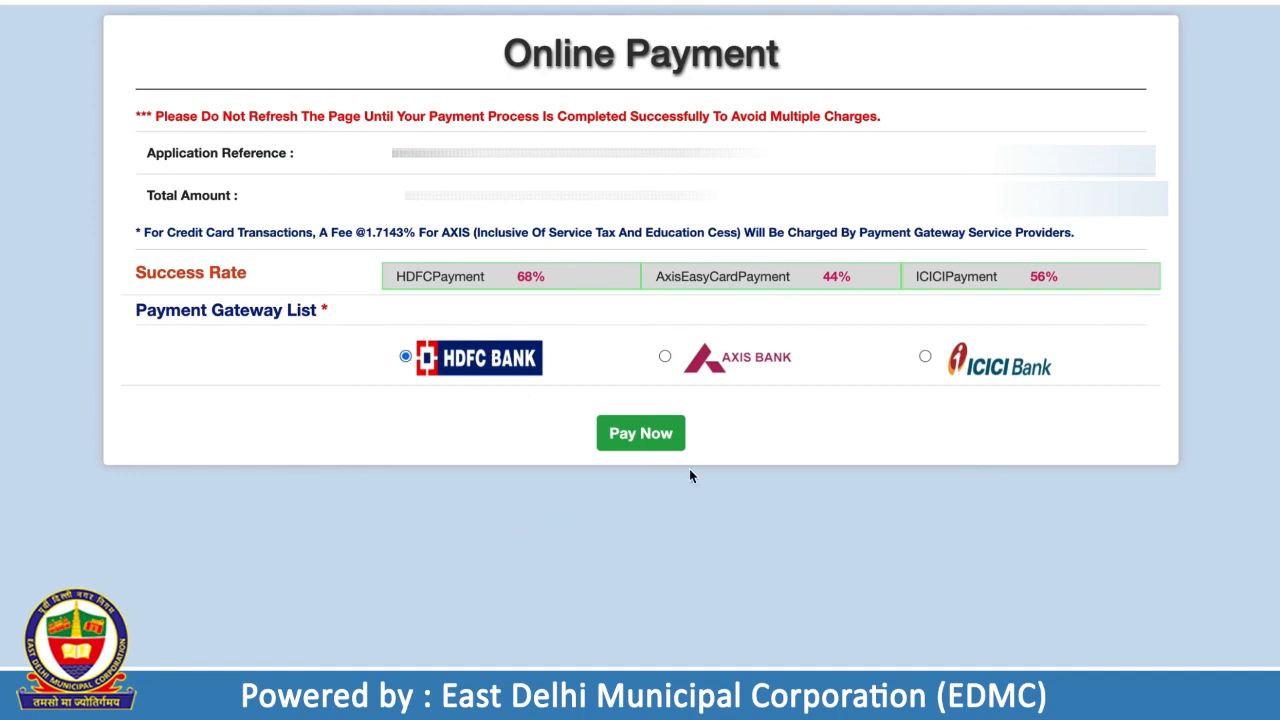
click(634, 434)
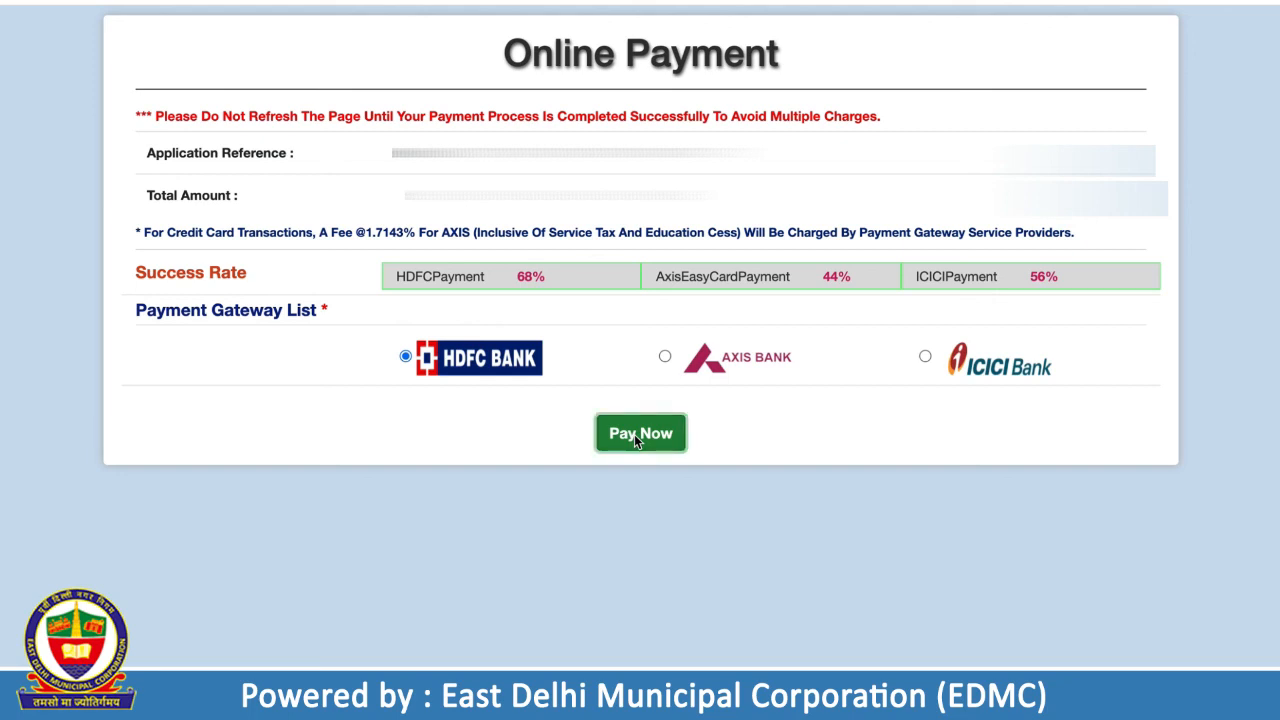